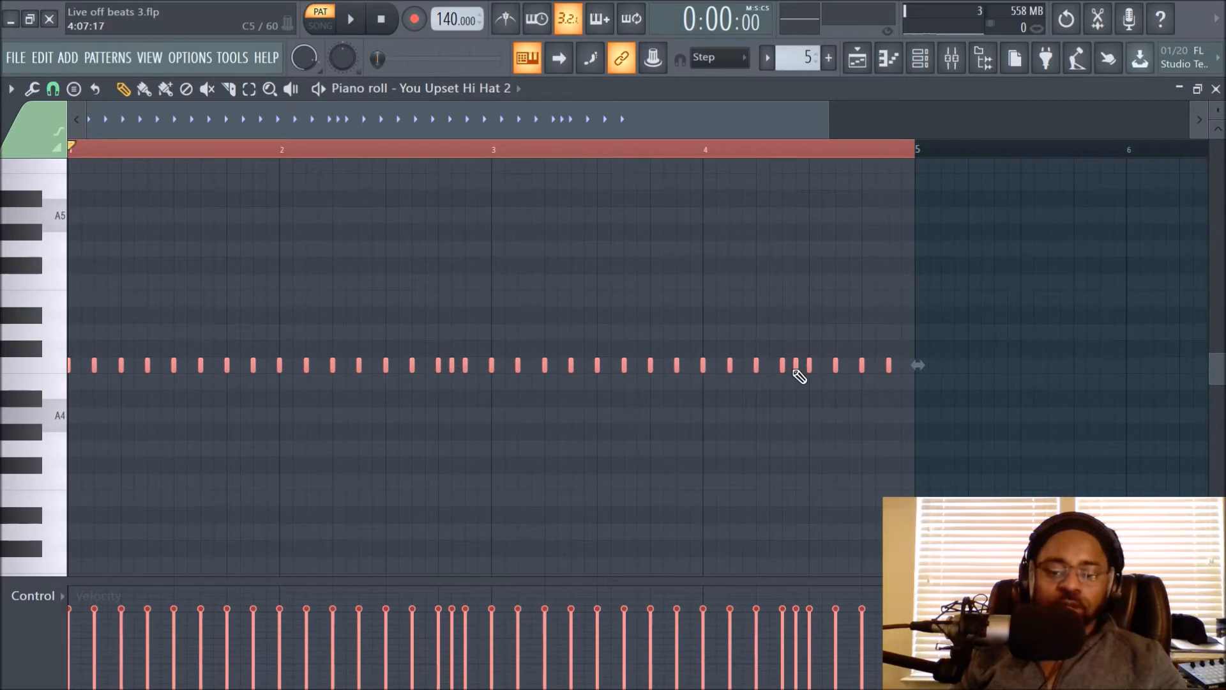
Play back the You Upset Hi Hat 2 pattern and stop it
{"action": "key", "text": "space"}
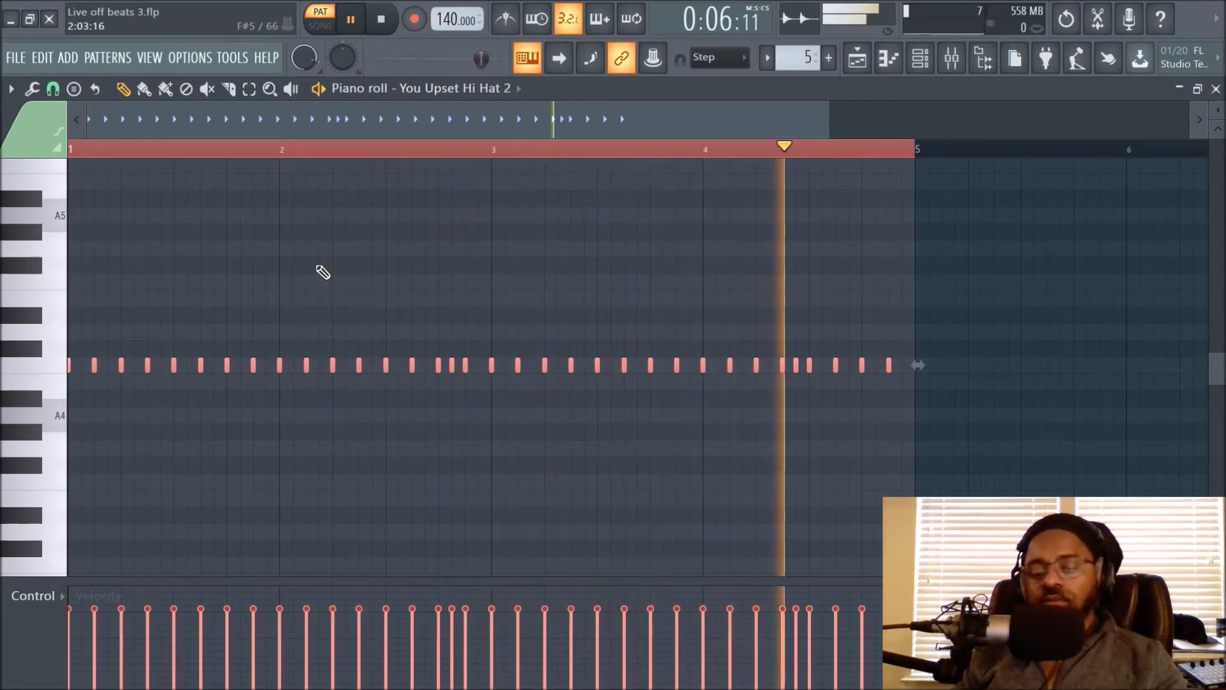
{"action": "key", "text": "space"}
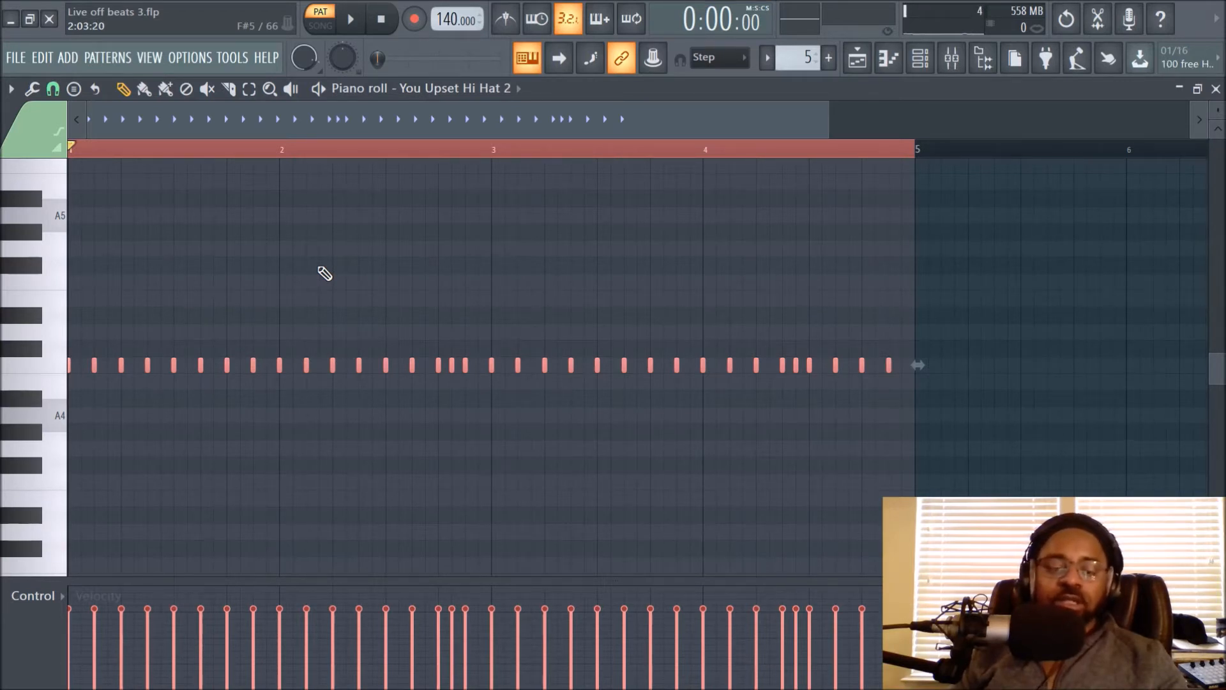
Apply the articulator to all hi-hat notes with Multiply at maximum so each note extends to the next one
{"action": "scroll", "coordinate": [324, 274], "scroll_direction": "up", "scroll_amount": 1}
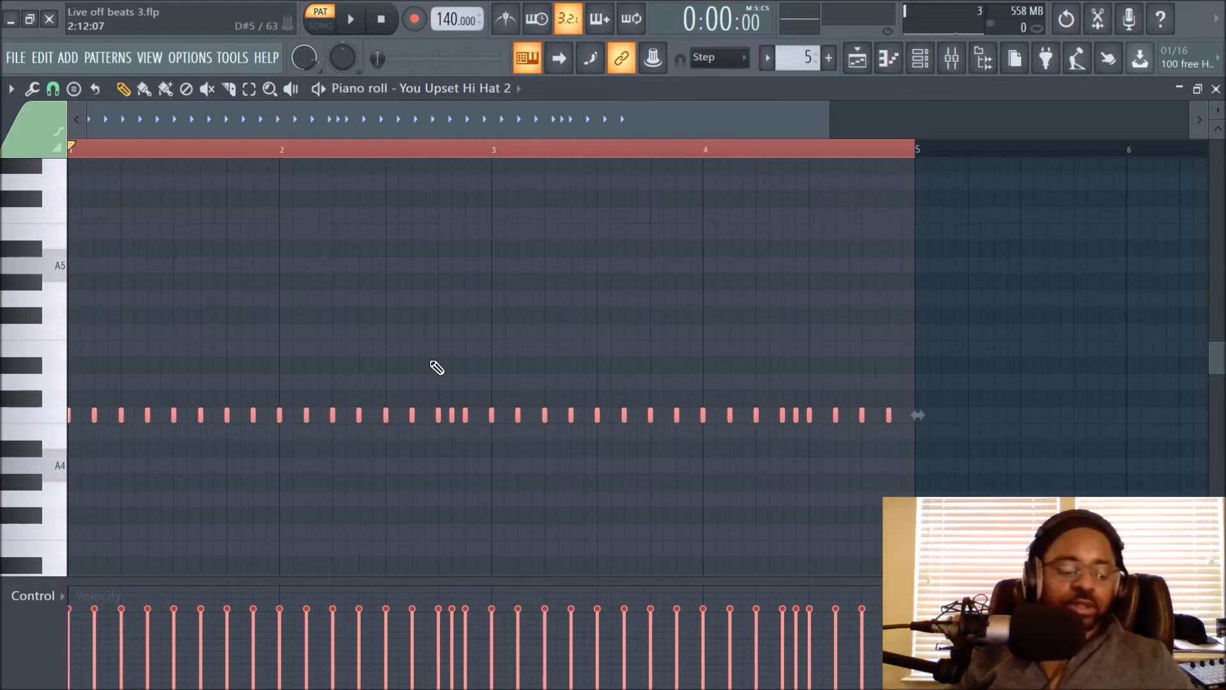
{"action": "left_click", "coordinate": [269, 338], "text": "ctrl"}
{"action": "key", "text": "ctrl+a"}
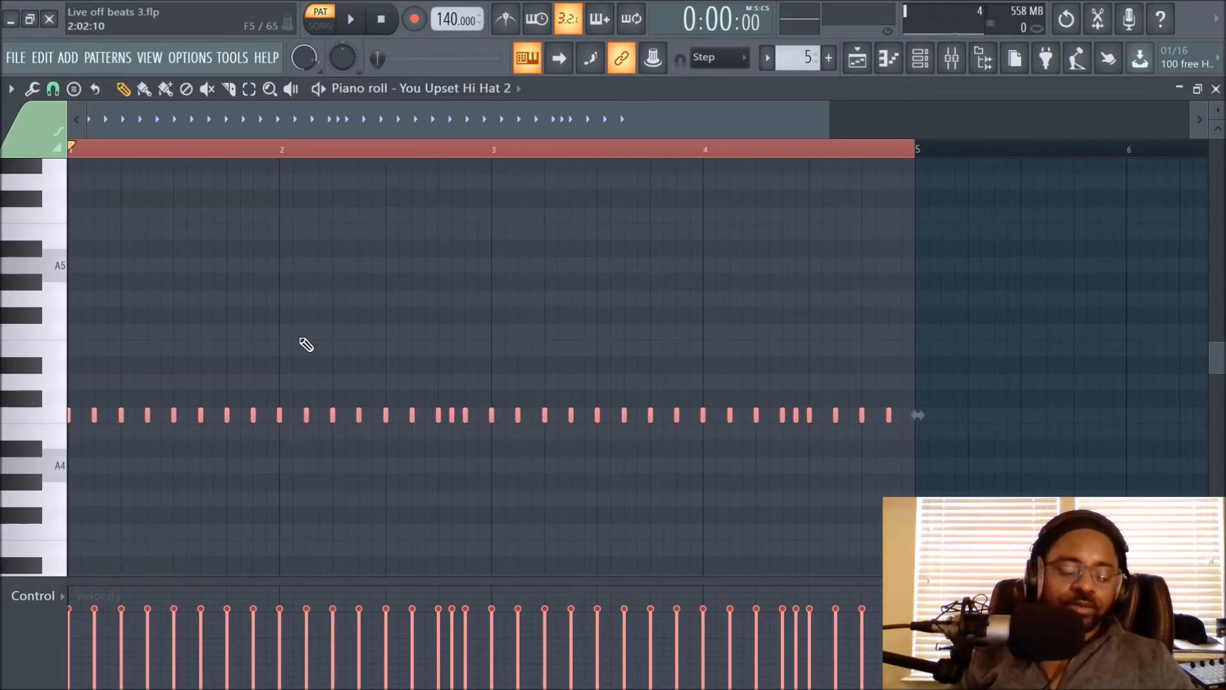
{"action": "key", "text": "alt+l"}
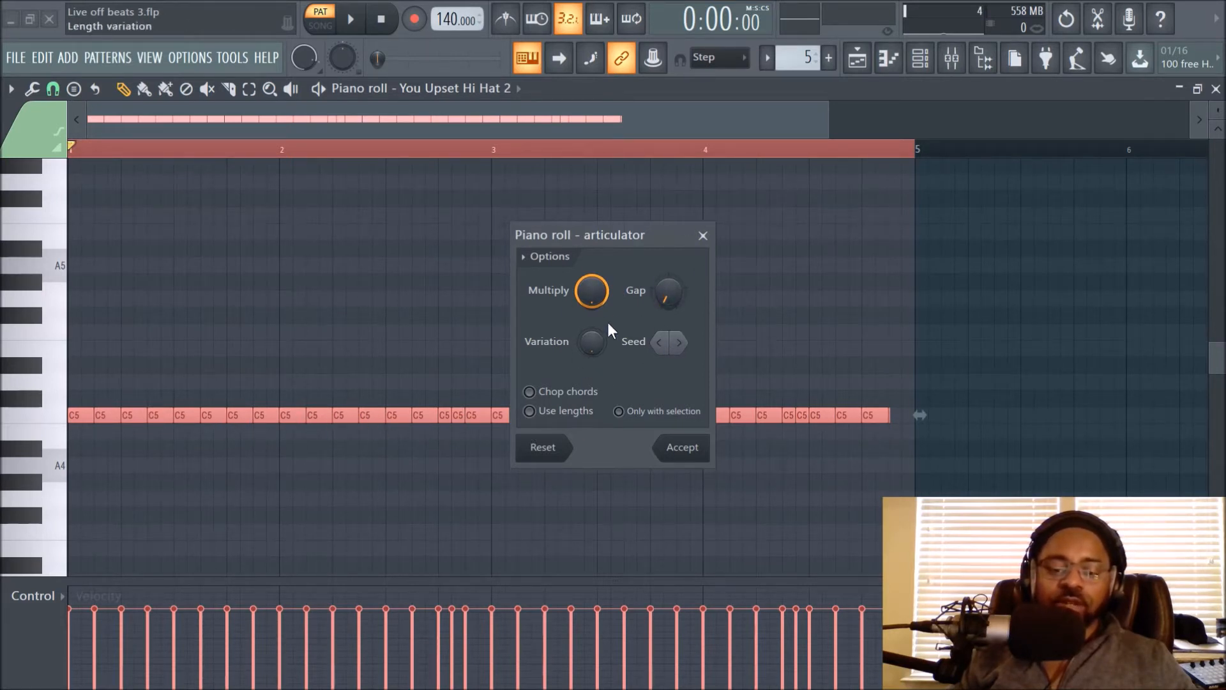
{"action": "mouse_move", "coordinate": [591, 291]}
{"action": "left_mouse_down"}
{"action": "mouse_move", "coordinate": [591, 324]}
{"action": "mouse_move", "coordinate": [591, 291]}
{"action": "left_mouse_up"}
{"action": "left_click_drag", "start_coordinate": [668, 292], "coordinate": [669, 292]}
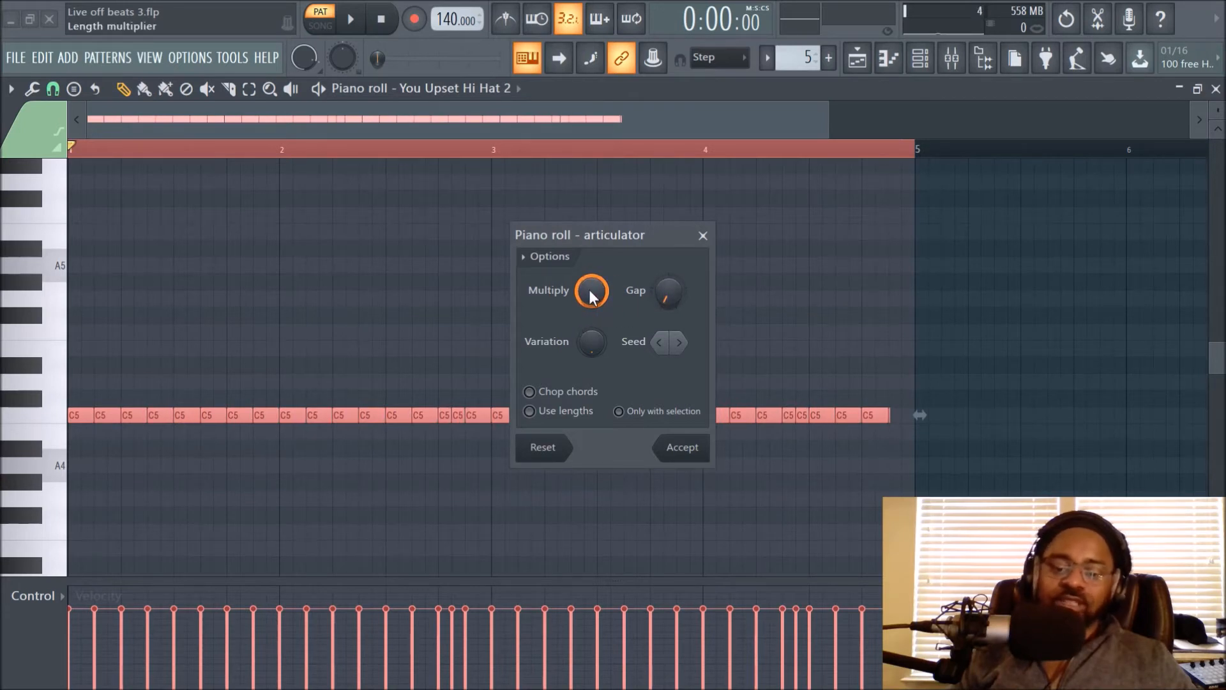
{"action": "left_click", "coordinate": [682, 447]}
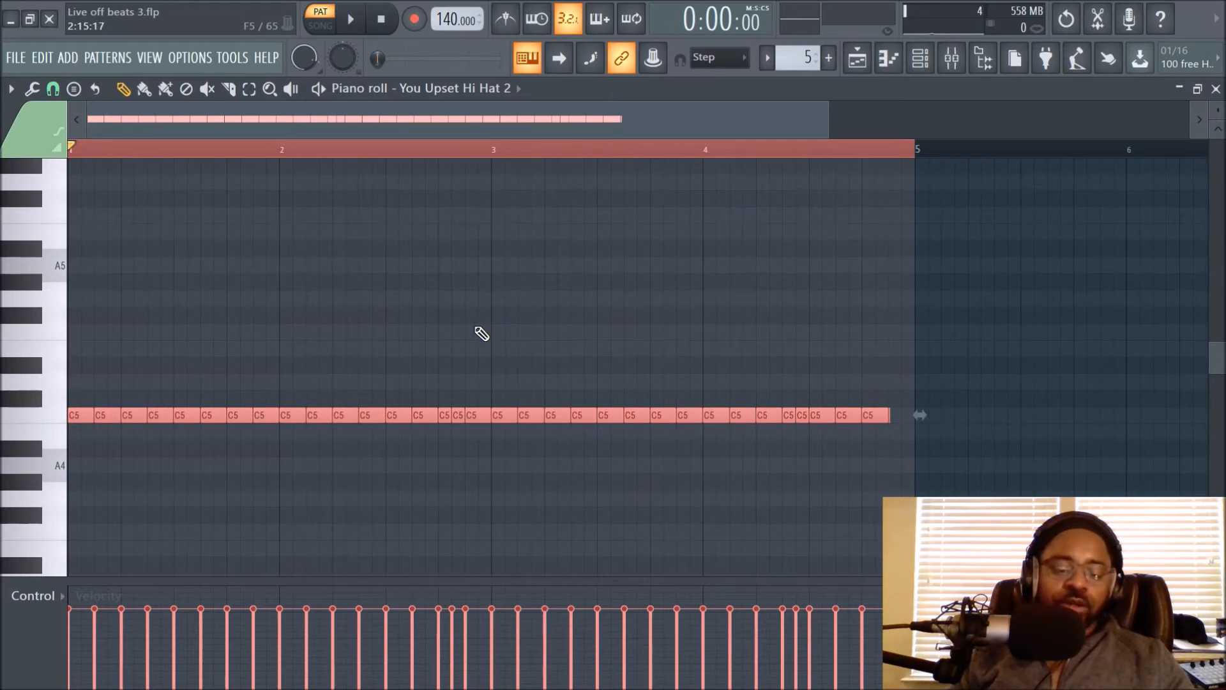
Open the arpeggiator for the hi-hat notes and try shorter and longer time multipliers
{"action": "key", "text": "alt+a"}
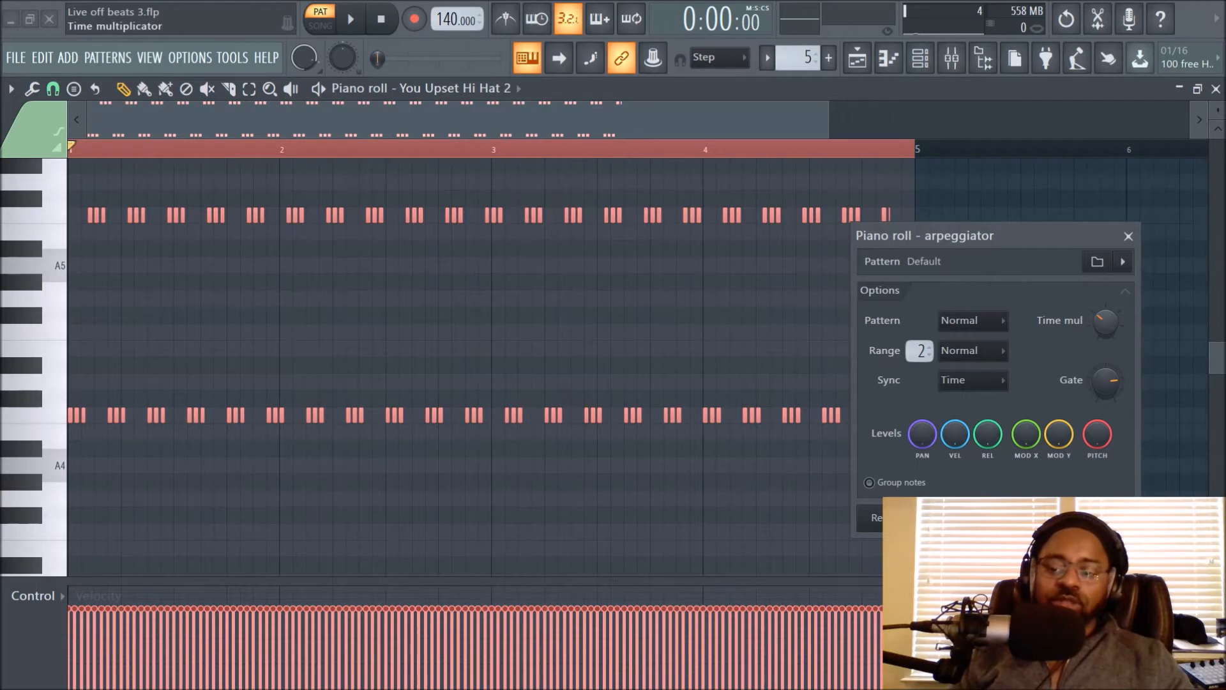
{"action": "left_click_drag", "start_coordinate": [1105, 322], "coordinate": [1106, 348]}
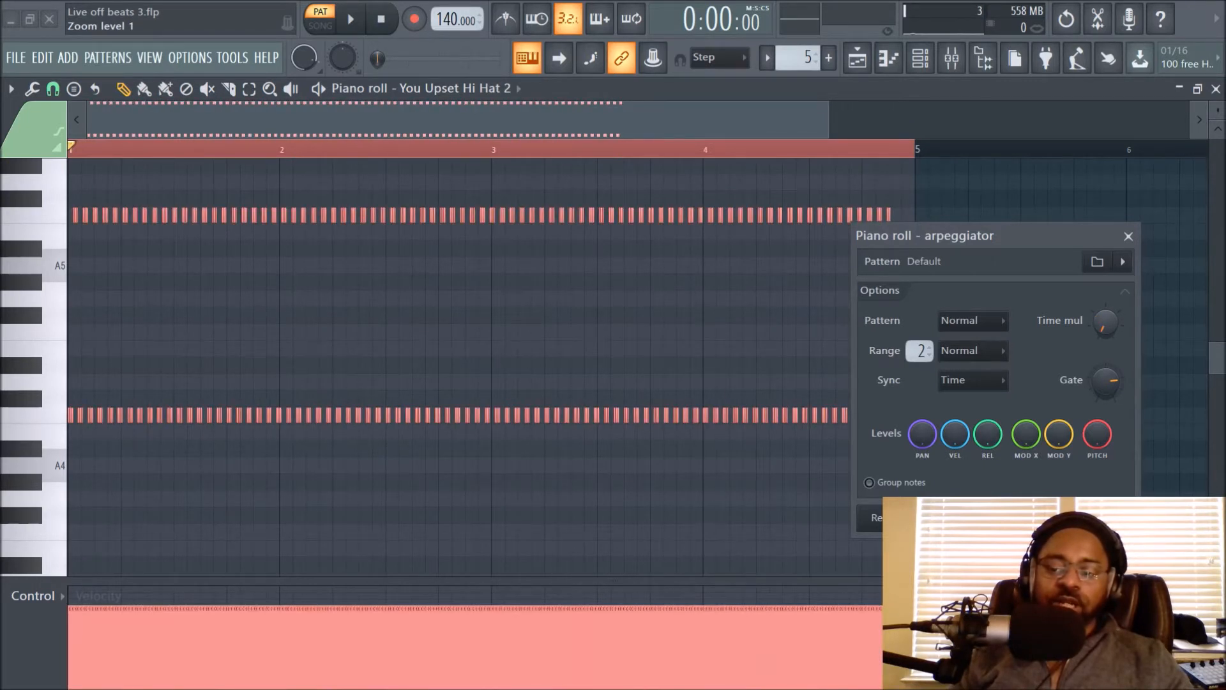
{"action": "left_click_drag", "start_coordinate": [1106, 348], "coordinate": [1106, 323]}
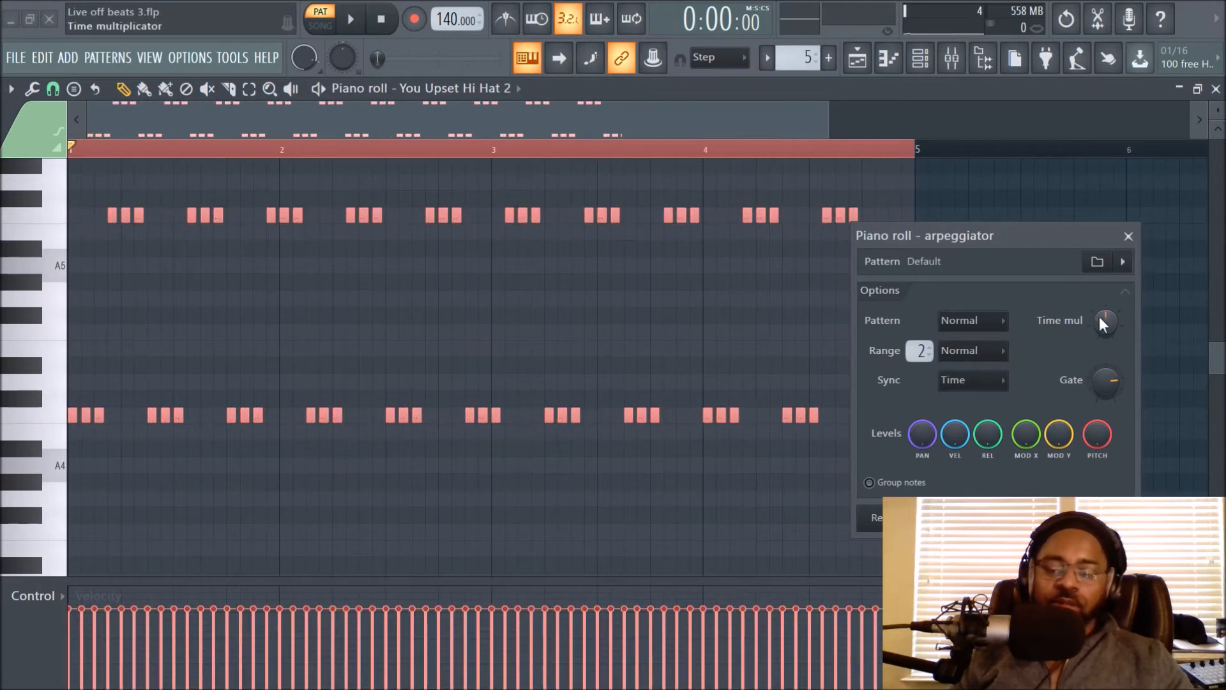
Try the Flip arpeggio pattern with different time multipliers, return the pattern to Normal and keep the range mode on Normal
{"action": "left_click", "coordinate": [984, 321]}
{"action": "left_click", "coordinate": [971, 358]}
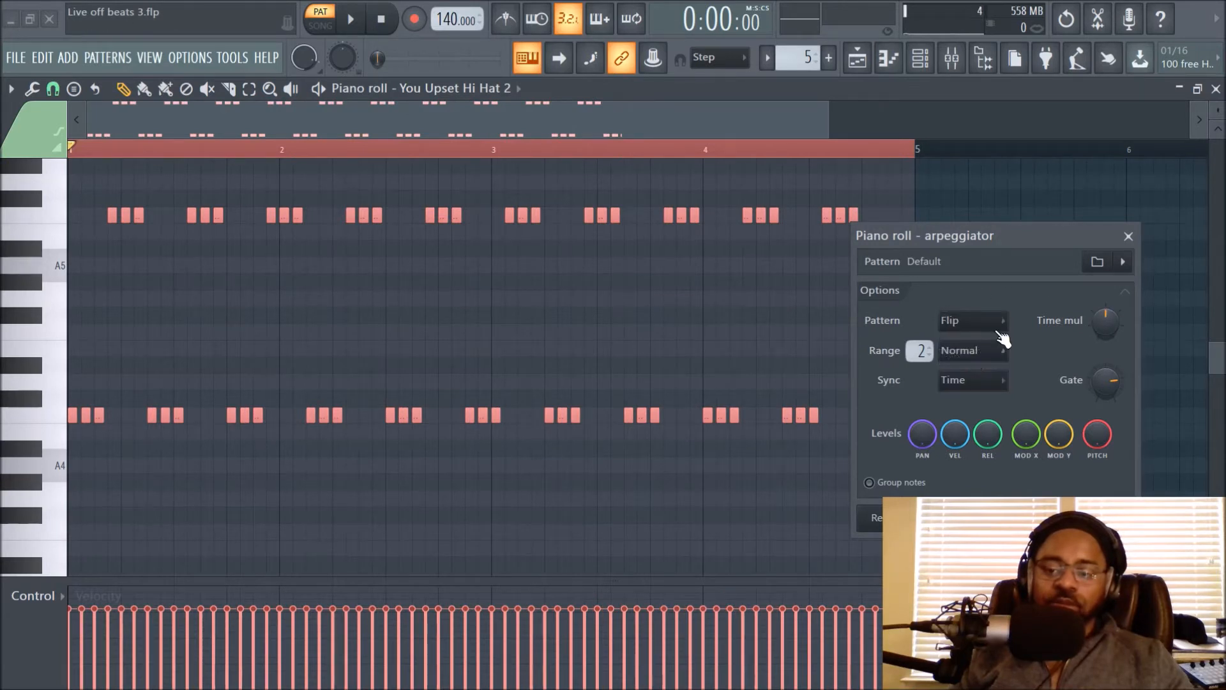
{"action": "left_click_drag", "start_coordinate": [1106, 324], "coordinate": [1105, 333]}
{"action": "left_click", "coordinate": [987, 328]}
{"action": "left_click", "coordinate": [983, 338]}
{"action": "left_click", "coordinate": [994, 330]}
{"action": "left_click", "coordinate": [983, 367]}
{"action": "mouse_move", "coordinate": [1106, 316]}
{"action": "left_mouse_down"}
{"action": "mouse_move", "coordinate": [1106, 345]}
{"action": "mouse_move", "coordinate": [1106, 300]}
{"action": "left_mouse_up"}
{"action": "left_click", "coordinate": [984, 321]}
{"action": "left_click", "coordinate": [981, 341]}
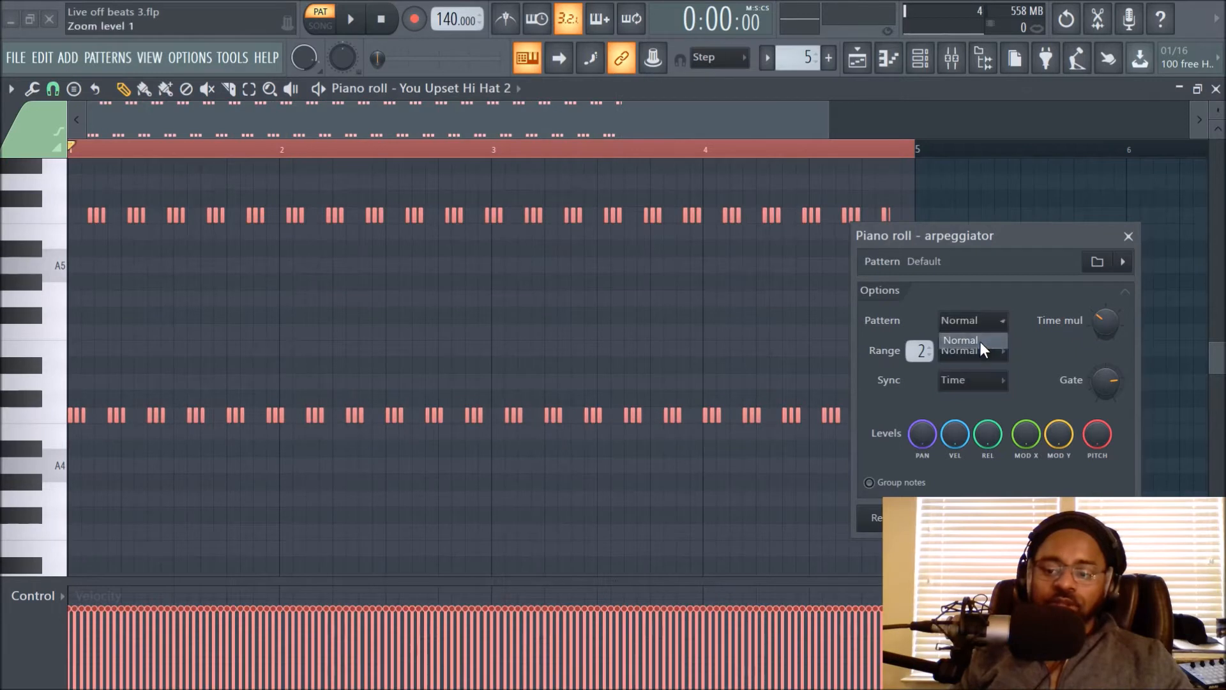
{"action": "left_click", "coordinate": [980, 352]}
{"action": "left_click", "coordinate": [984, 370]}
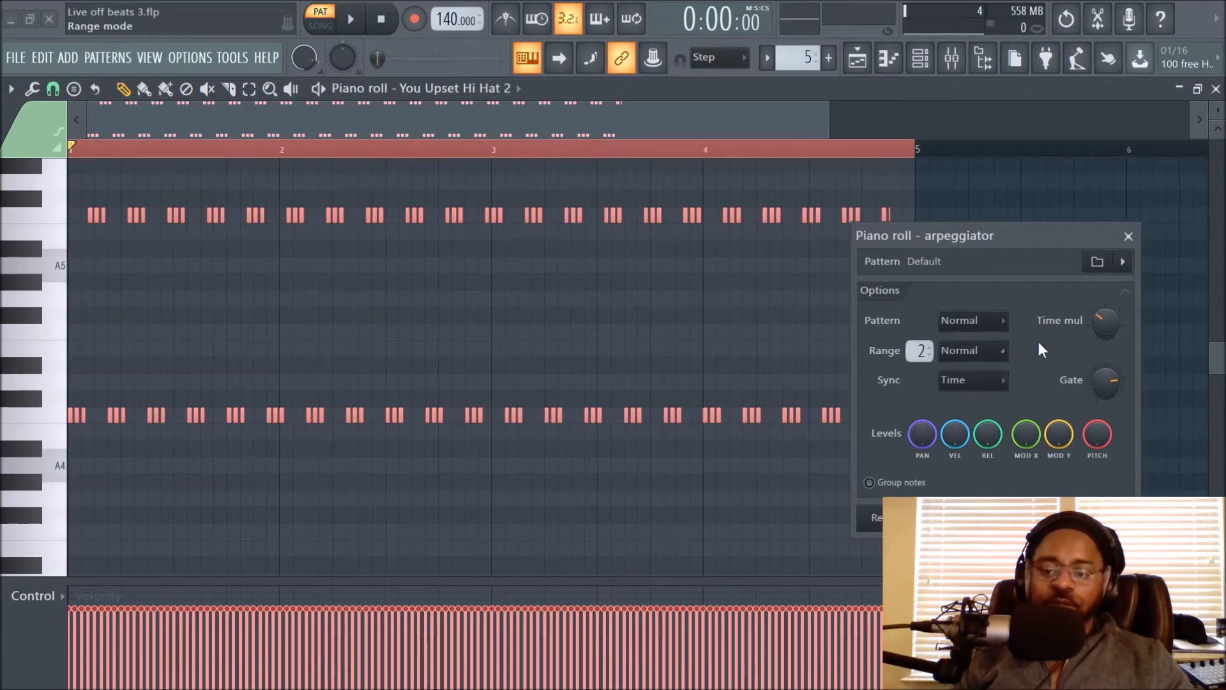
Try an arpeggiator range of 3 octaves and set it back to 2
{"action": "left_click_drag", "start_coordinate": [918, 355], "coordinate": [917, 351]}
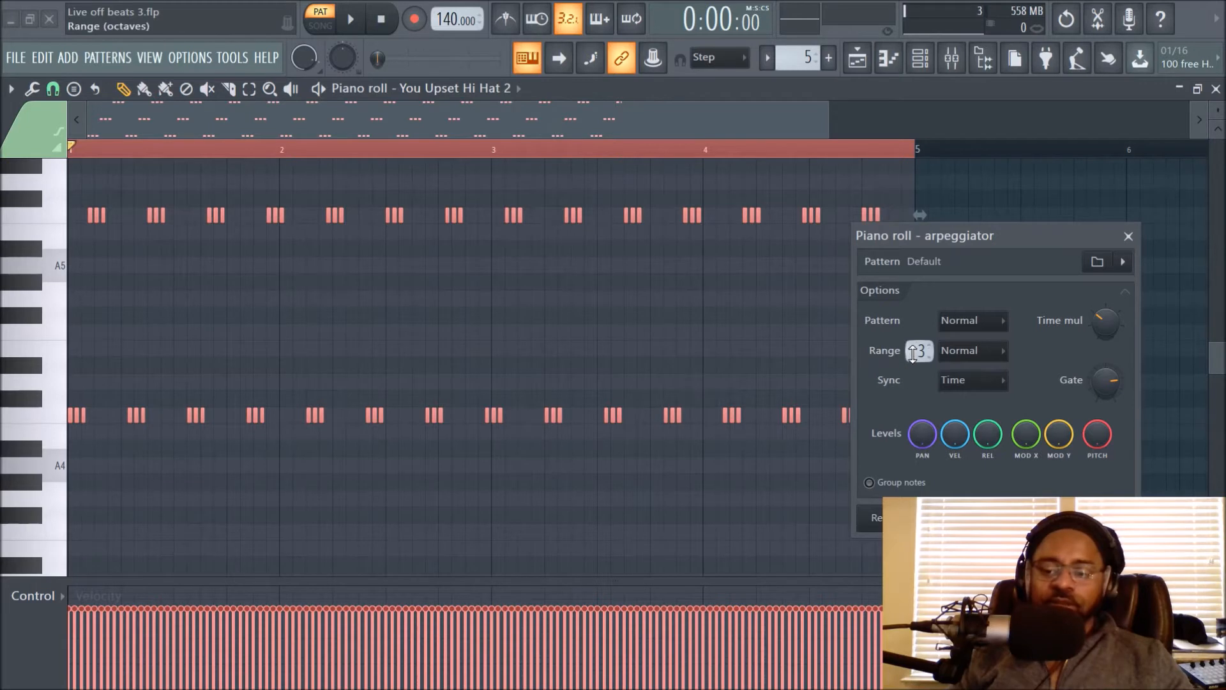
{"action": "left_click_drag", "start_coordinate": [918, 350], "coordinate": [918, 356]}
{"action": "scroll", "coordinate": [911, 346], "scroll_direction": "down", "scroll_amount": 1}
{"action": "scroll", "coordinate": [911, 346], "scroll_direction": "up", "scroll_amount": 1}
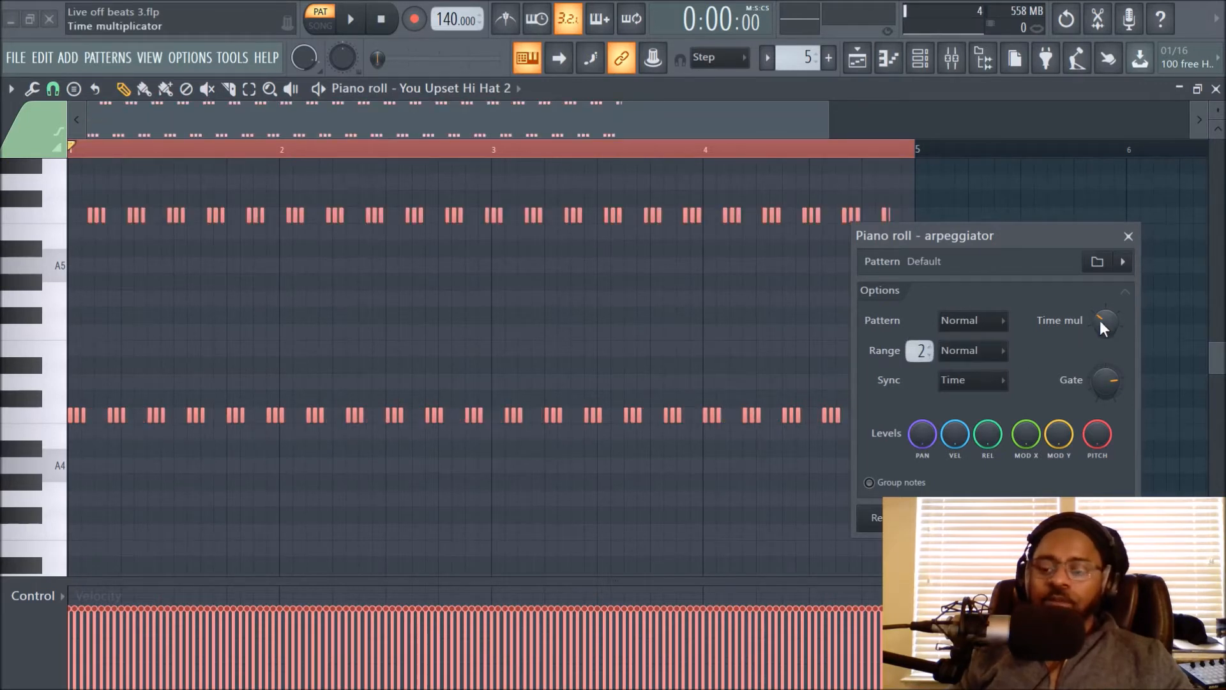
Raise the arpeggiator's time multiplier to its maximum and audition the hi-hats
{"action": "mouse_move", "coordinate": [1106, 321]}
{"action": "left_mouse_down"}
{"action": "mouse_move", "coordinate": [1106, 337]}
{"action": "mouse_move", "coordinate": [1106, 311]}
{"action": "mouse_move", "coordinate": [1107, 323]}
{"action": "left_mouse_up"}
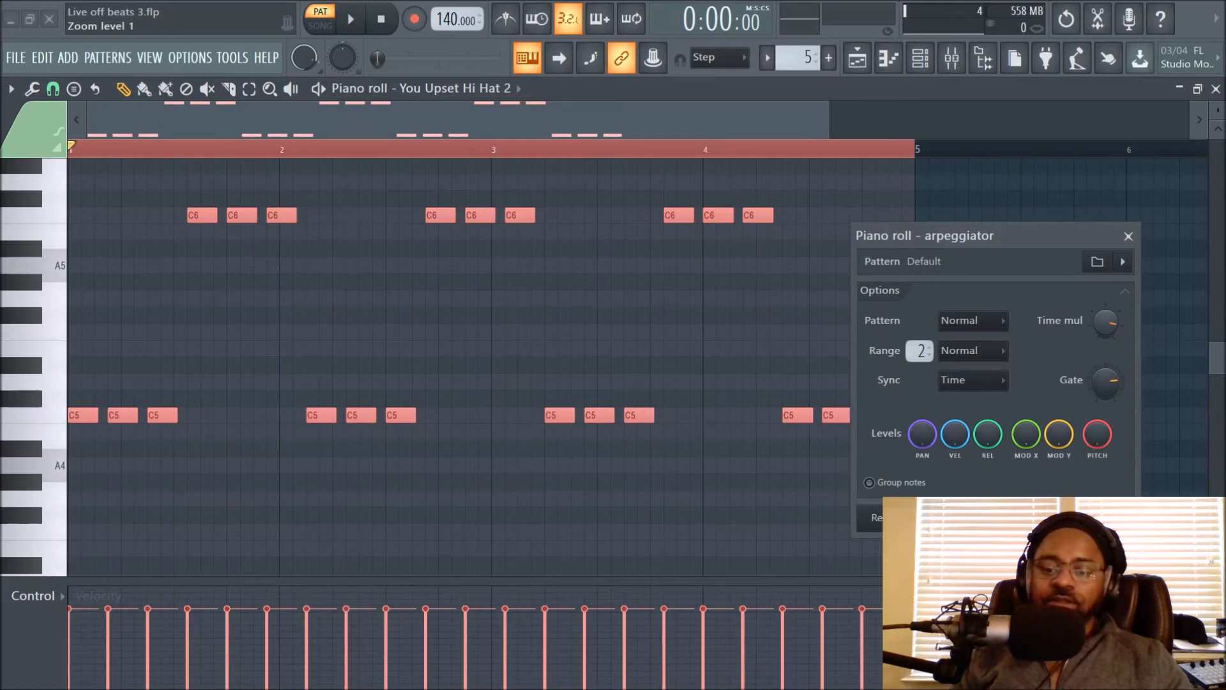
{"action": "left_click_drag", "start_coordinate": [1107, 323], "coordinate": [1107, 301]}
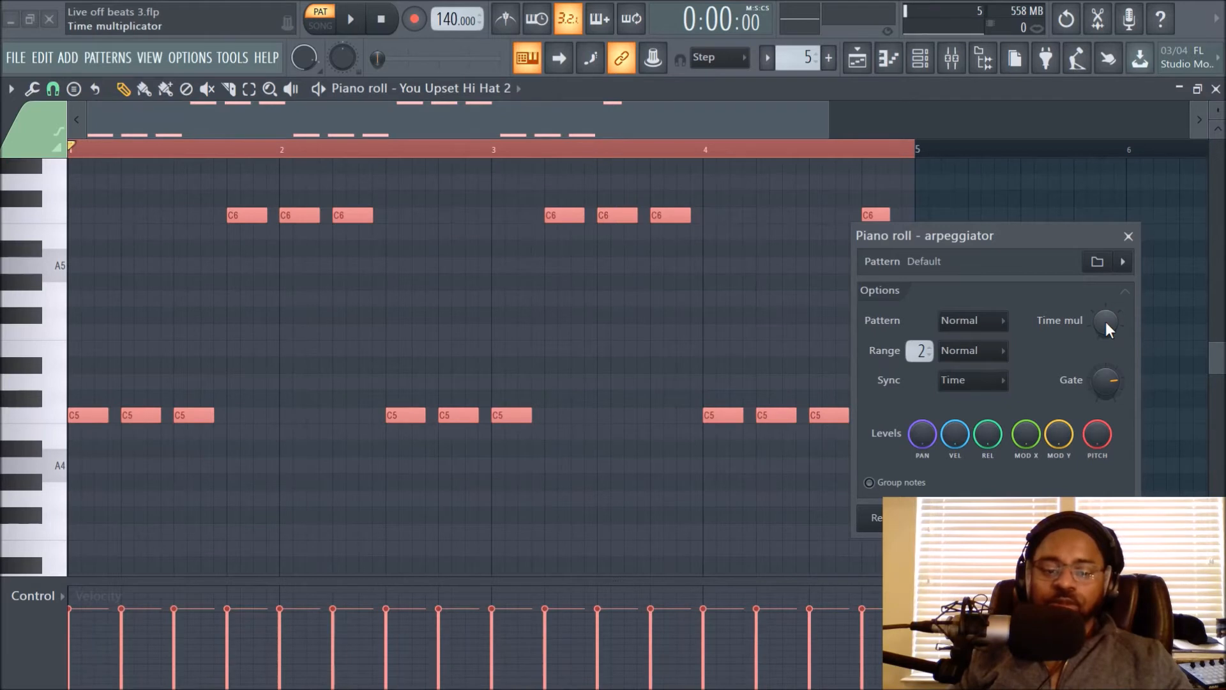
{"action": "key", "text": "space"}
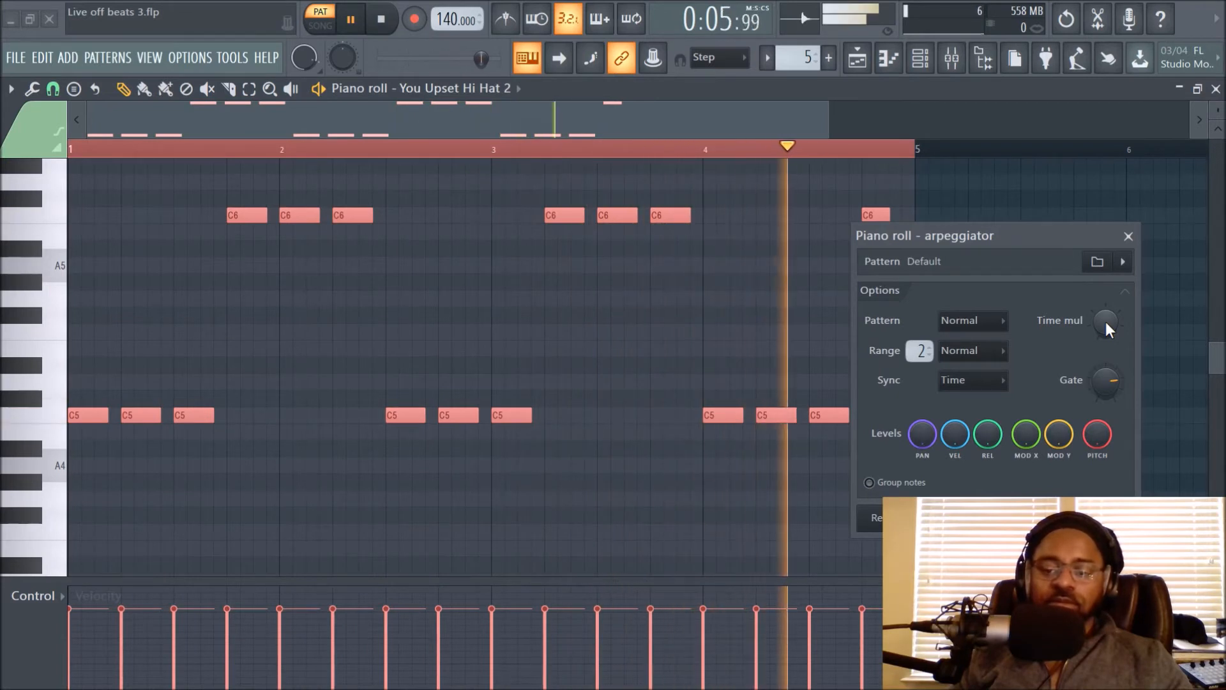
{"action": "key", "text": "space"}
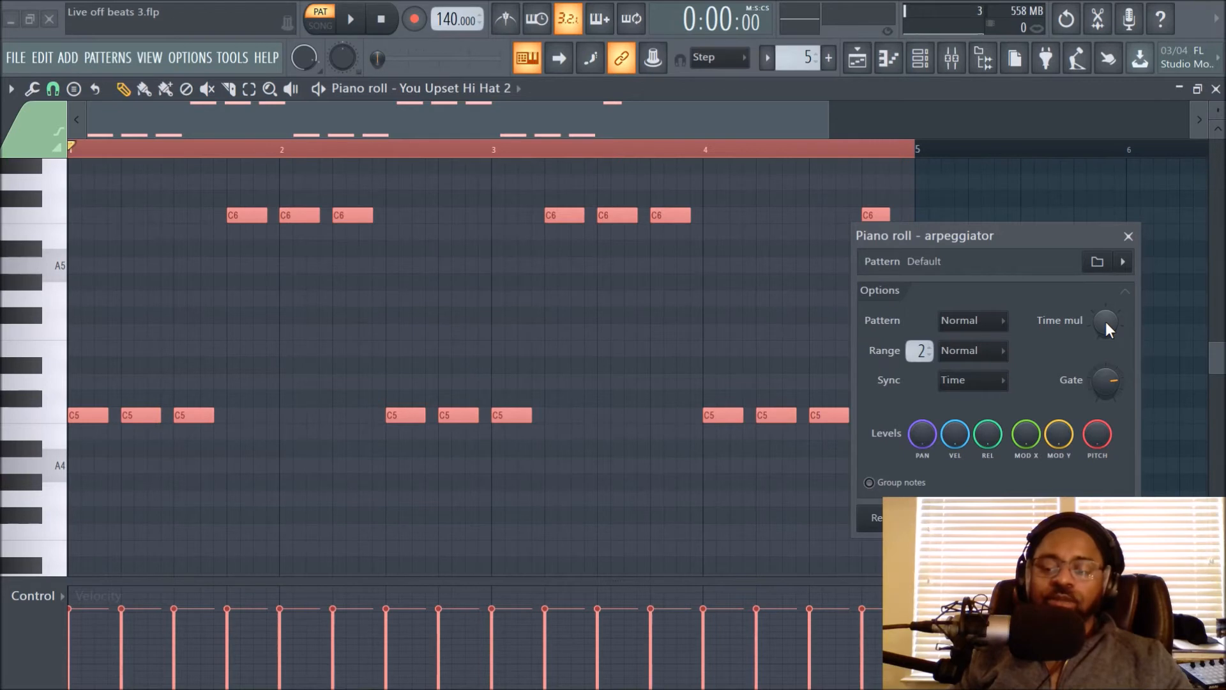
Audition the hi-hats at progressively shorter arpeggiator time multipliers and close the arpeggiator without accepting
{"action": "left_click_drag", "start_coordinate": [1106, 321], "coordinate": [1106, 341]}
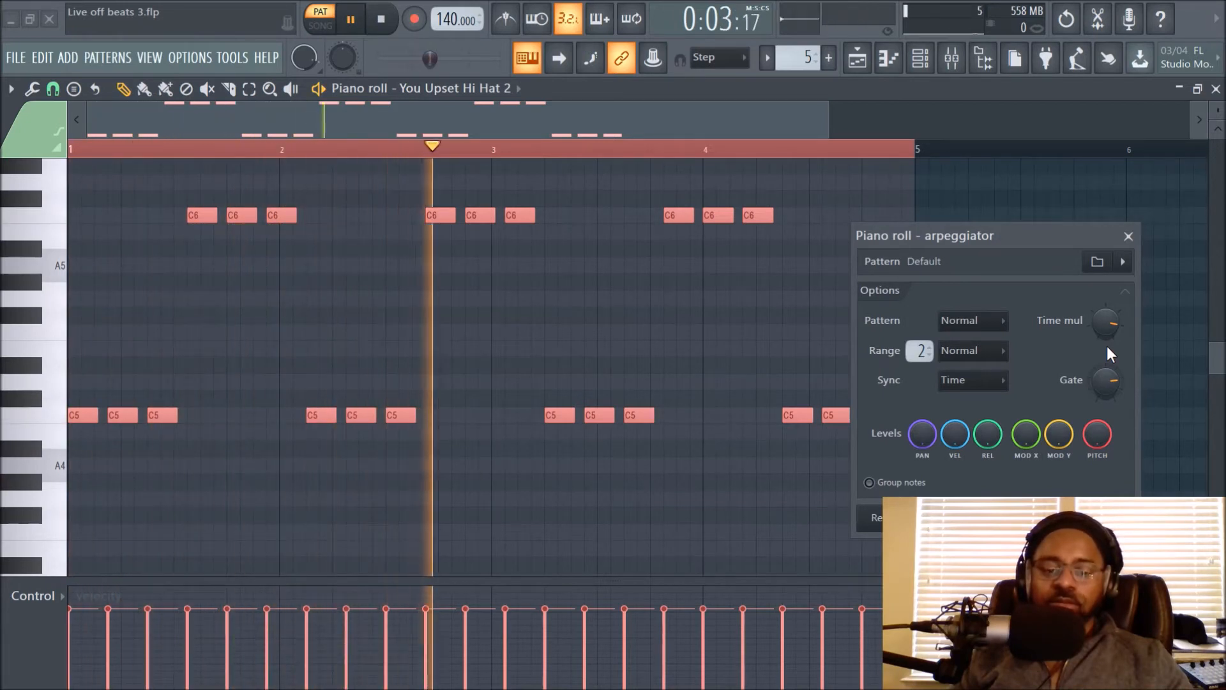
{"action": "key", "text": "space"}
{"action": "left_click_drag", "start_coordinate": [1110, 320], "coordinate": [1110, 313]}
{"action": "key", "text": "space"}
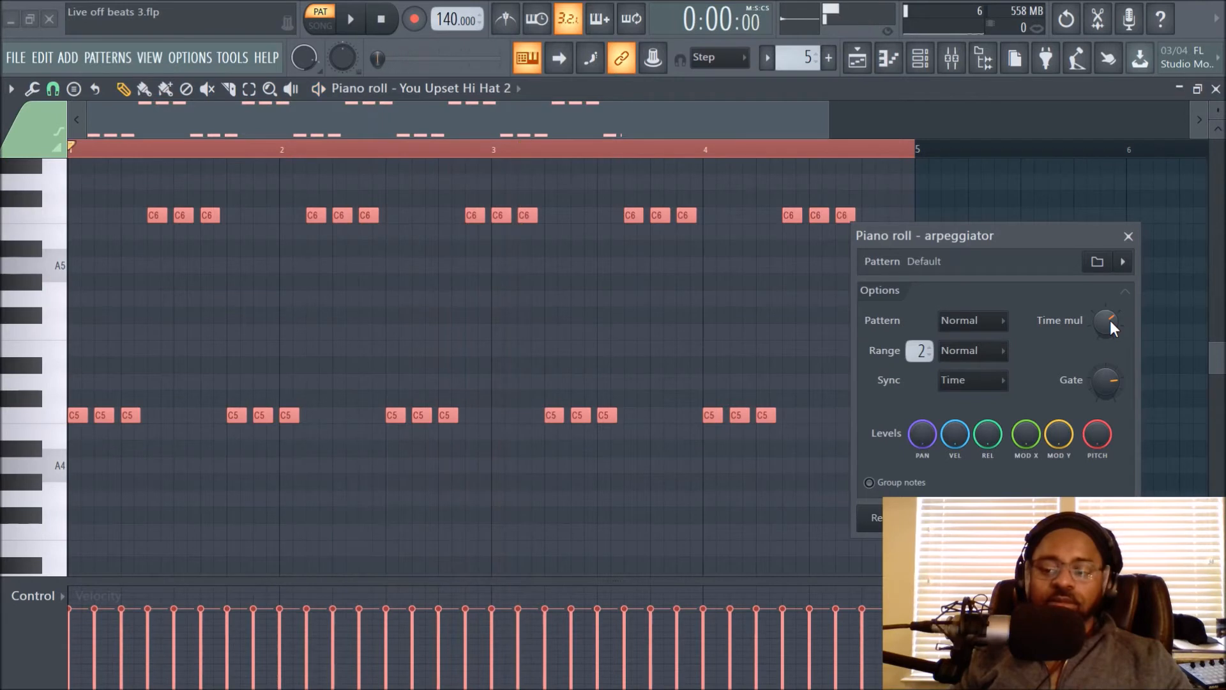
{"action": "left_click_drag", "start_coordinate": [1110, 320], "coordinate": [1111, 327]}
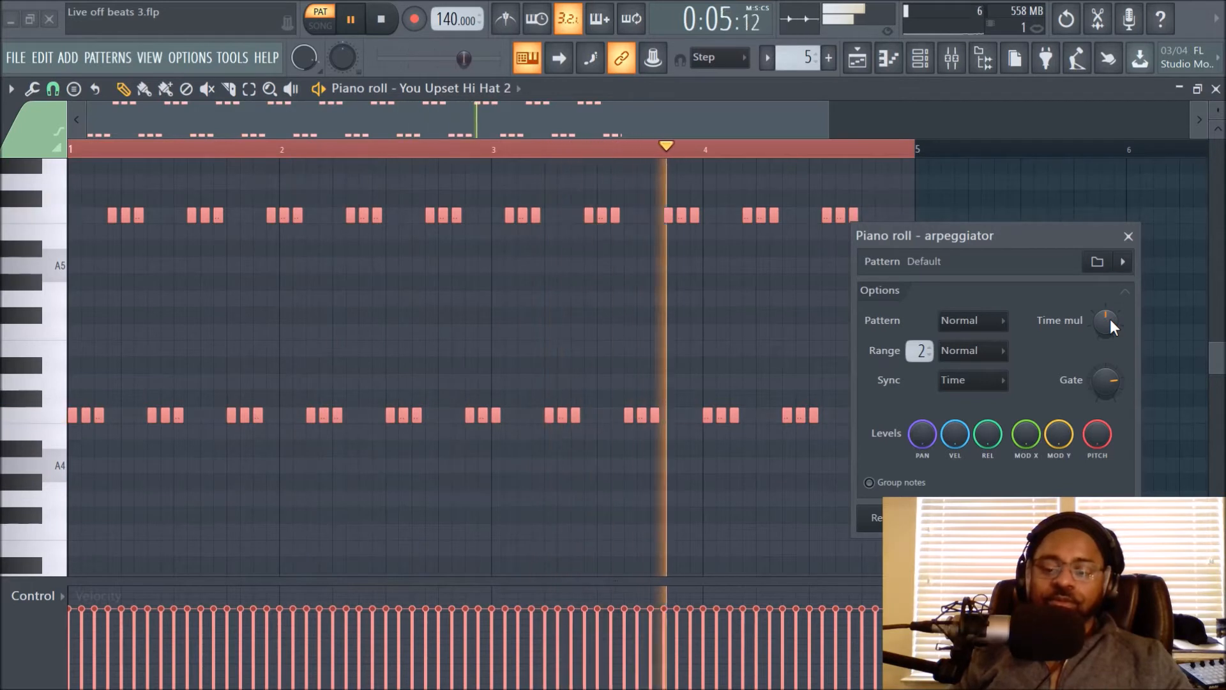
{"action": "key", "text": "space"}
{"action": "left_click_drag", "start_coordinate": [1111, 320], "coordinate": [1110, 335]}
{"action": "key", "text": "space"}
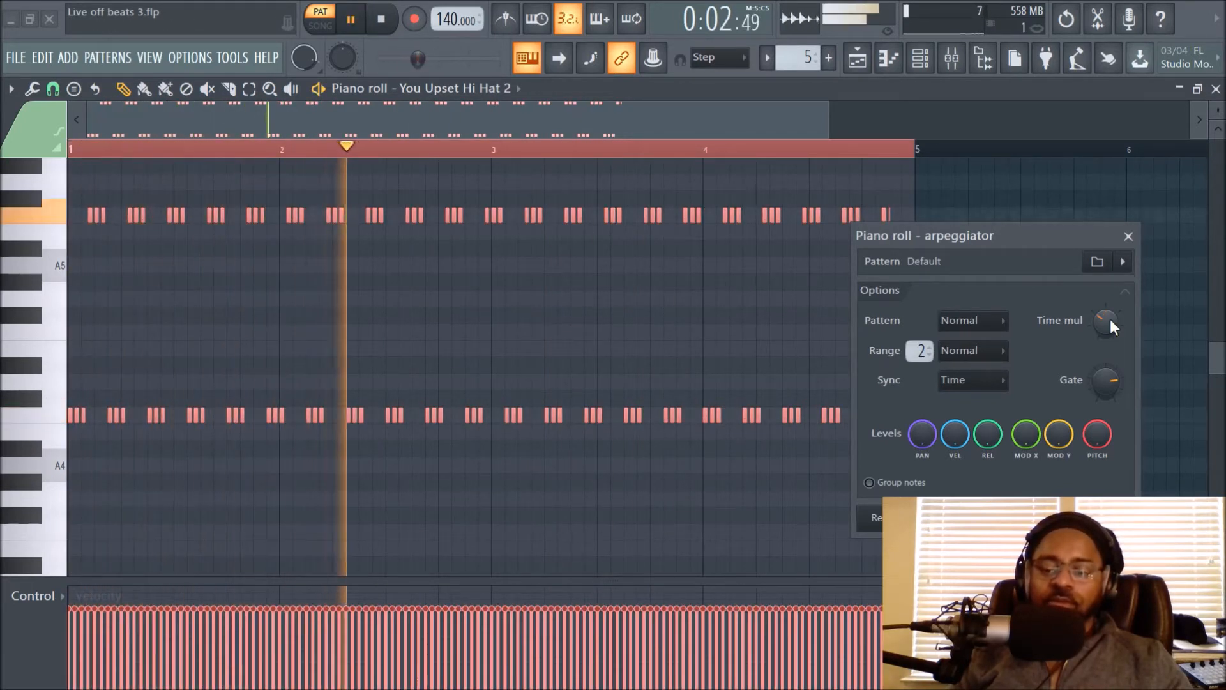
{"action": "key", "text": "space"}
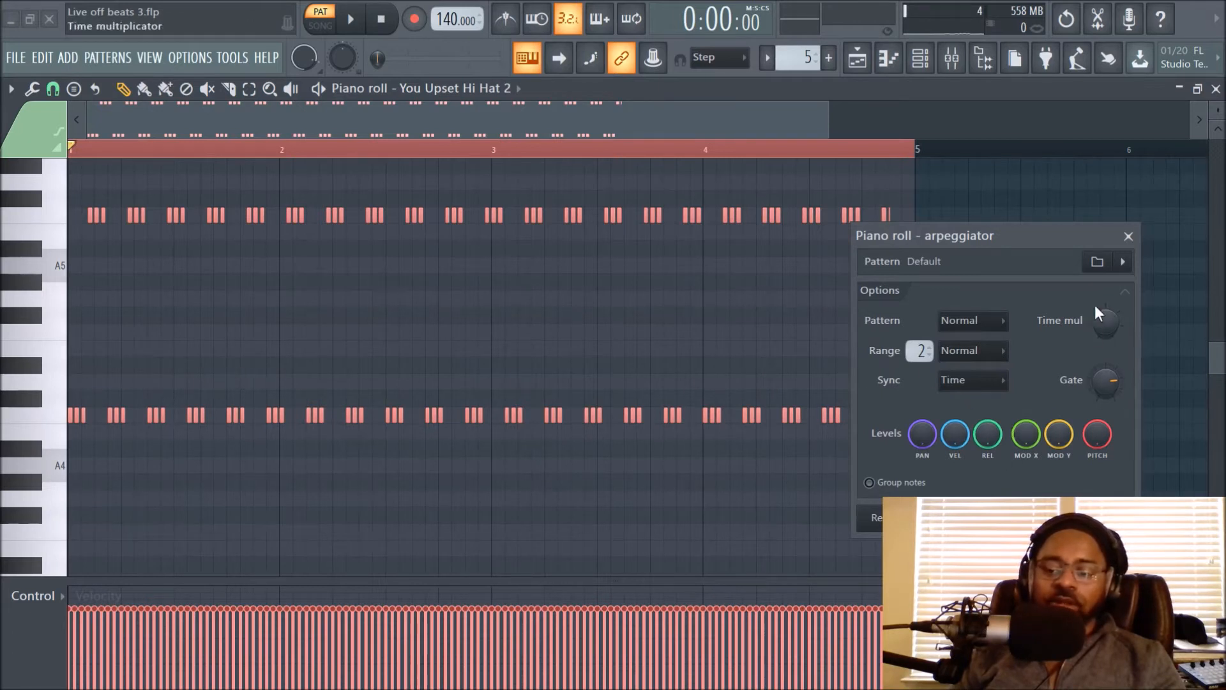
{"action": "left_click", "coordinate": [1128, 236]}
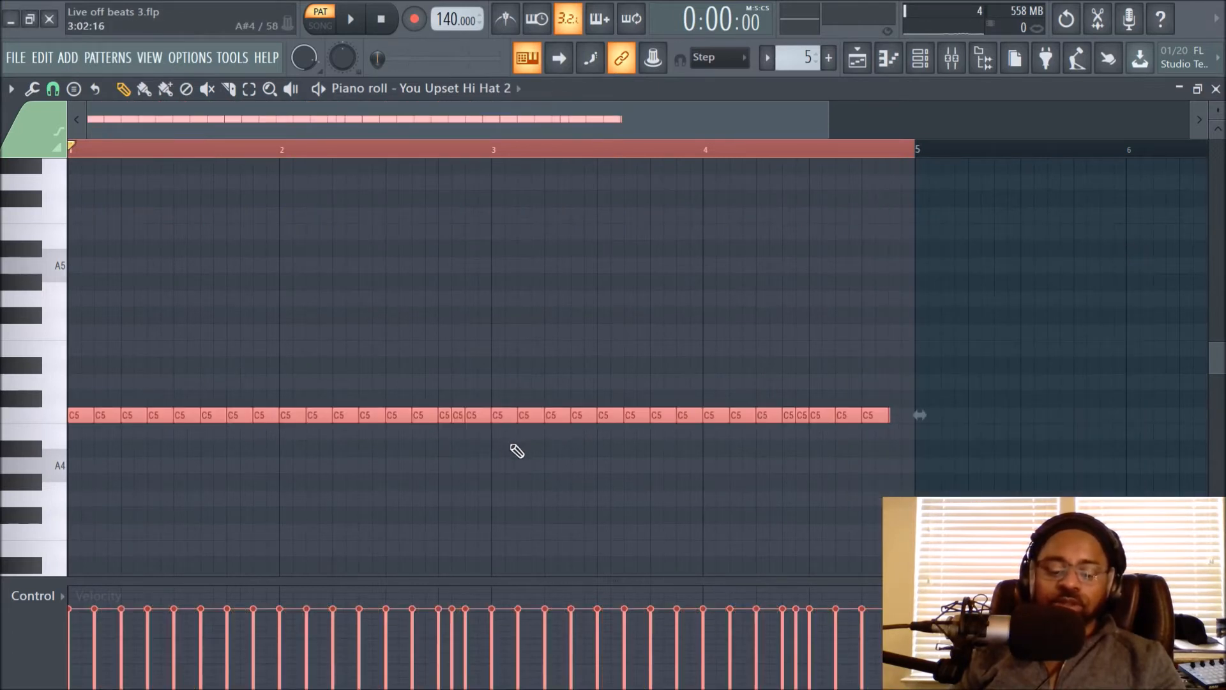
Play the plain hi-hats and randomize their velocities with a bipolar velocity level of -57%
{"action": "key", "text": "space"}
{"action": "key", "text": "space"}
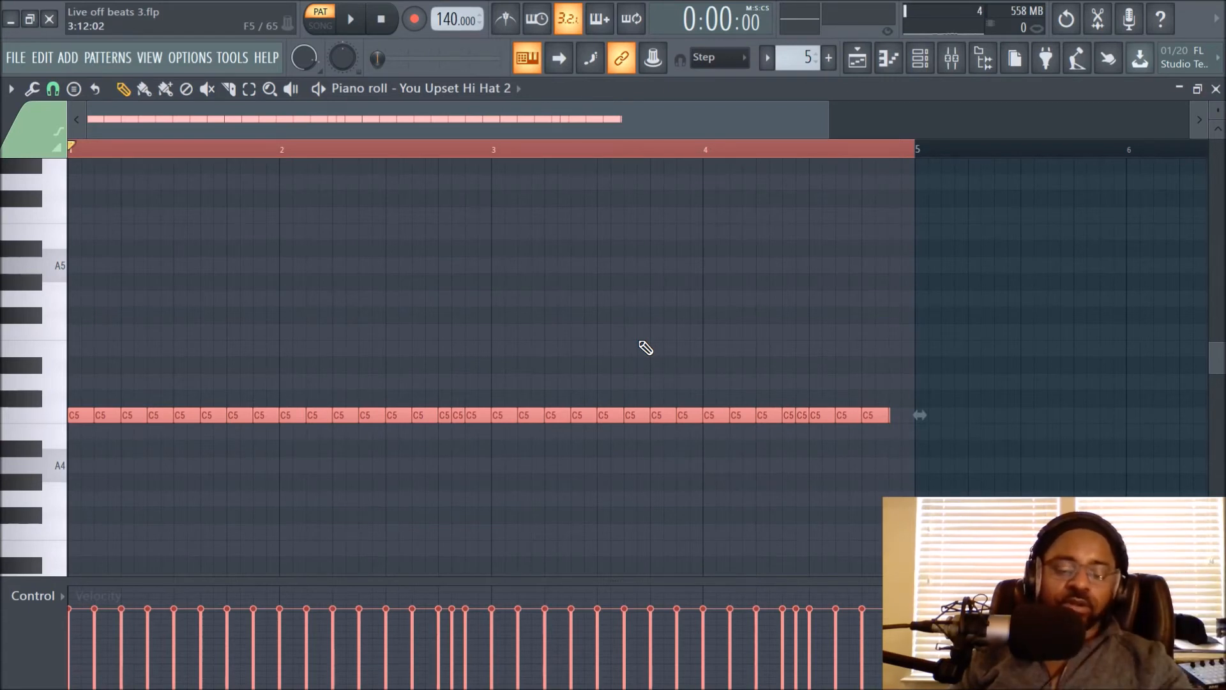
{"action": "key", "text": "alt+r"}
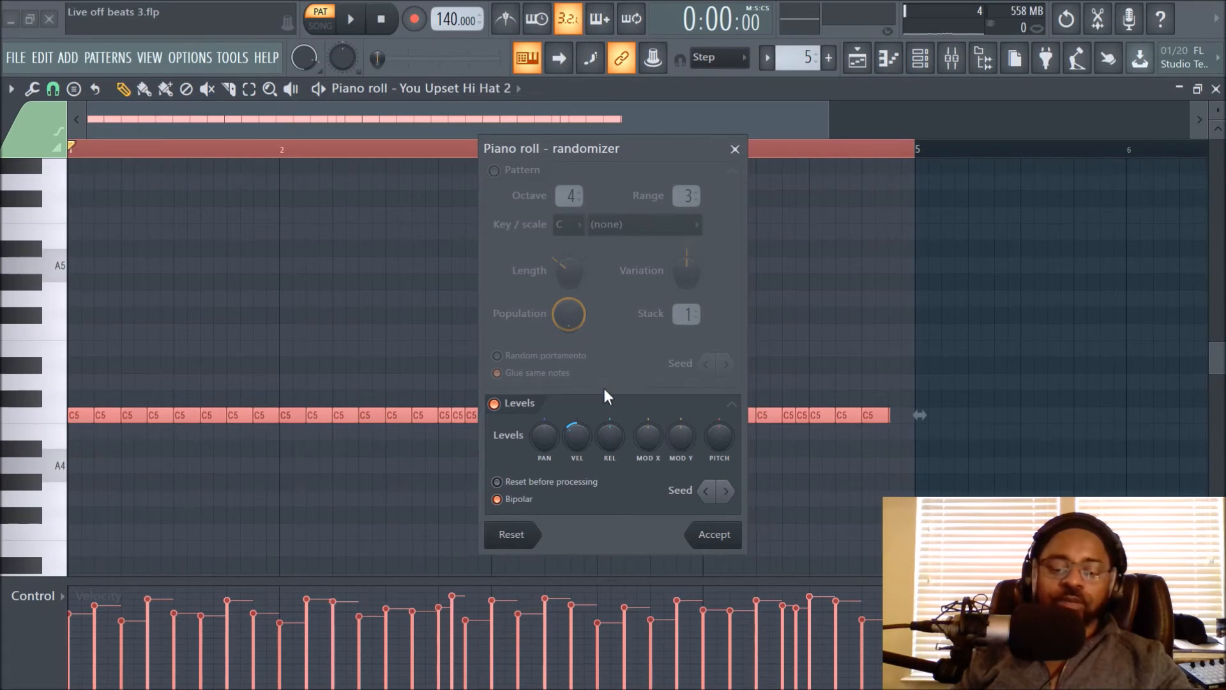
{"action": "mouse_move", "coordinate": [578, 438]}
{"action": "left_mouse_down"}
{"action": "mouse_move", "coordinate": [578, 405]}
{"action": "mouse_move", "coordinate": [577, 470]}
{"action": "mouse_move", "coordinate": [577, 456]}
{"action": "left_mouse_up"}
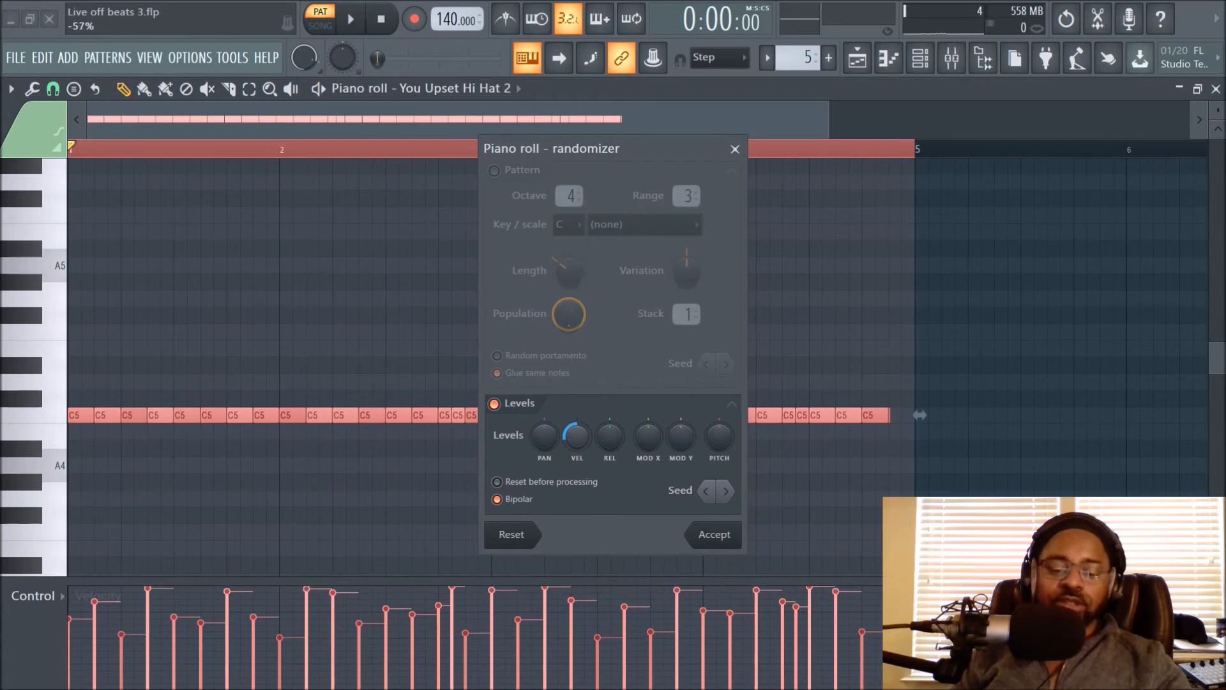
{"action": "left_click", "coordinate": [710, 536]}
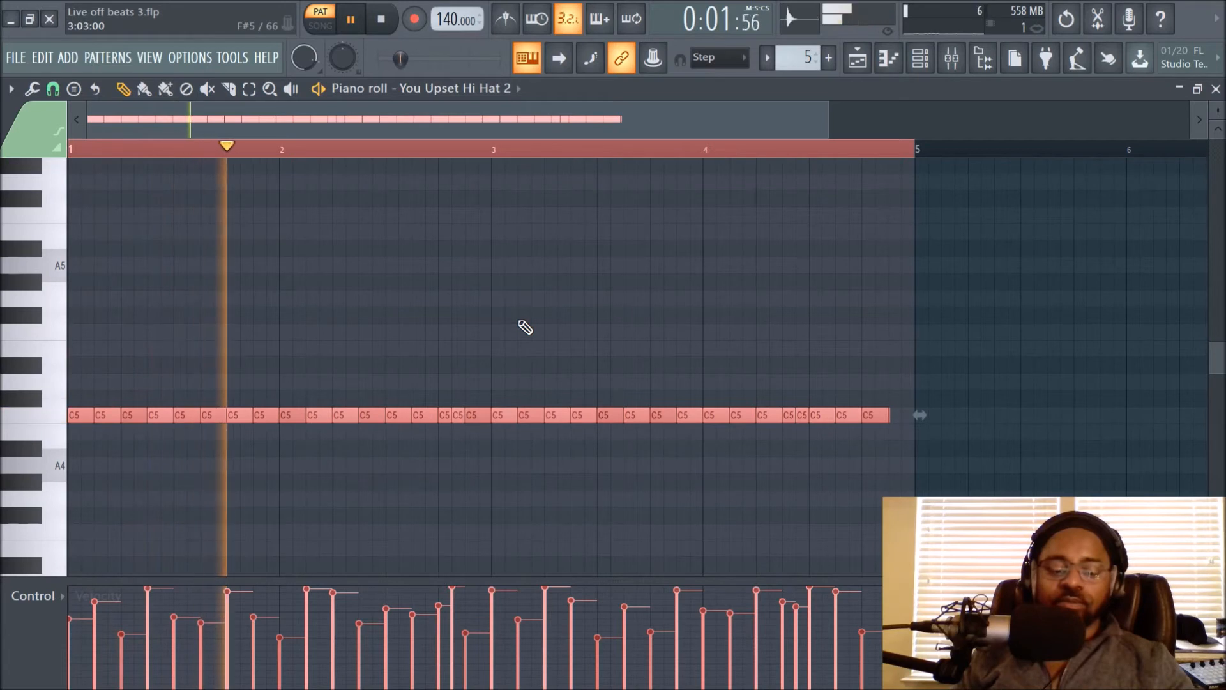
Audition the hi-hat pattern with its randomized velocities
{"action": "key", "text": "space"}
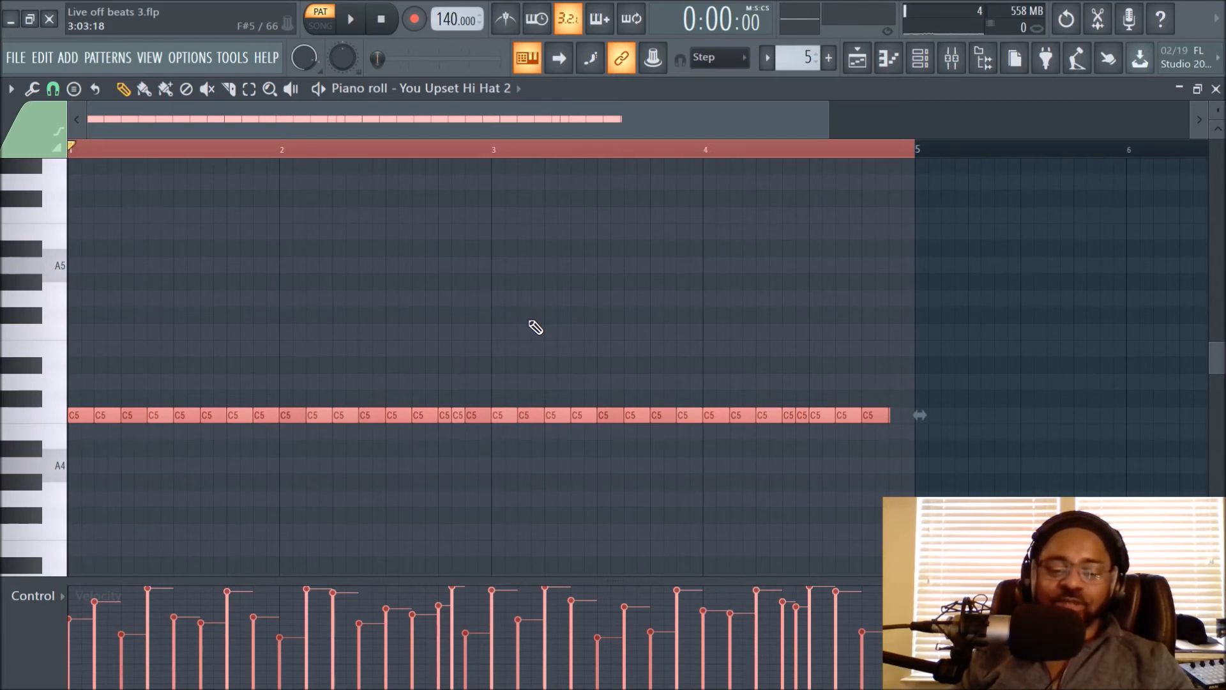
{"action": "key", "text": "space"}
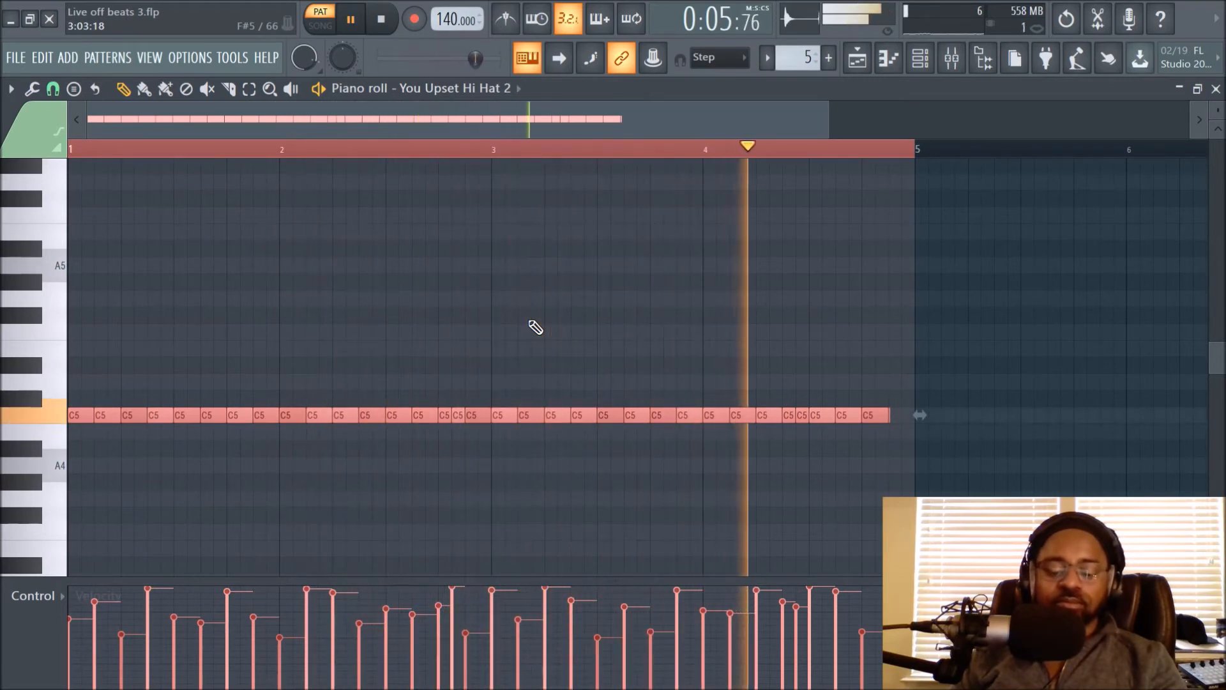
{"action": "key", "text": "space"}
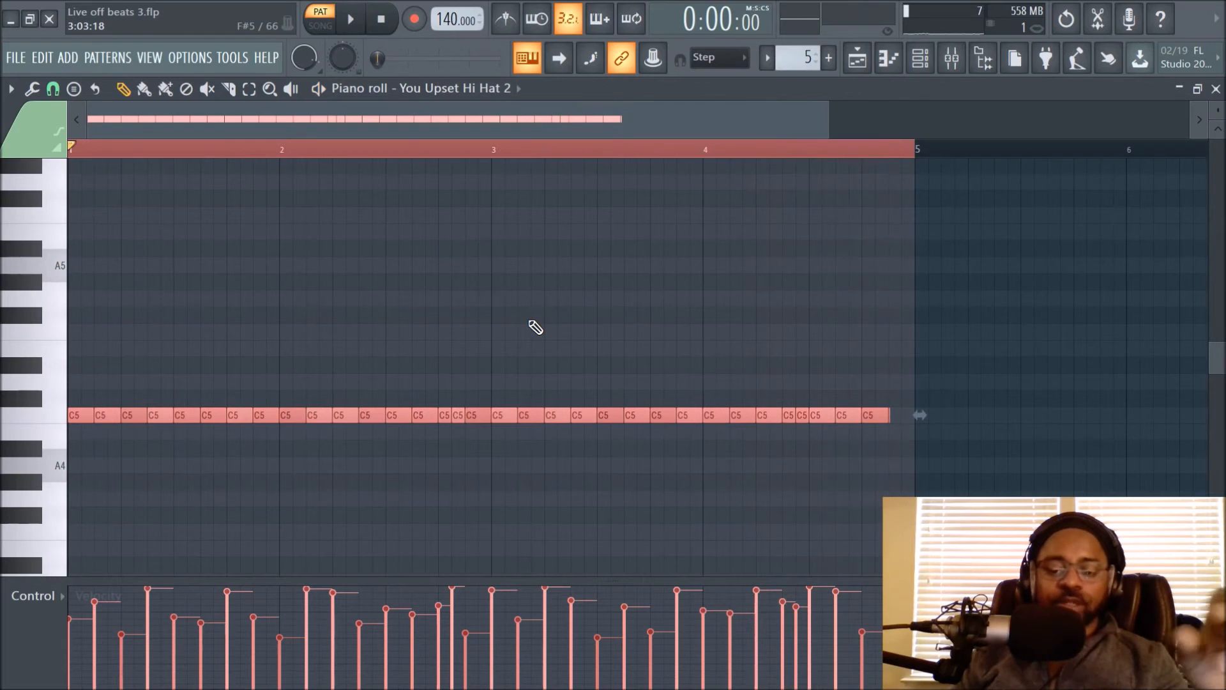
Undo the velocity randomization and play back the hi-hats for comparison
{"action": "key", "text": "ctrl+z"}
{"action": "key", "text": "space"}
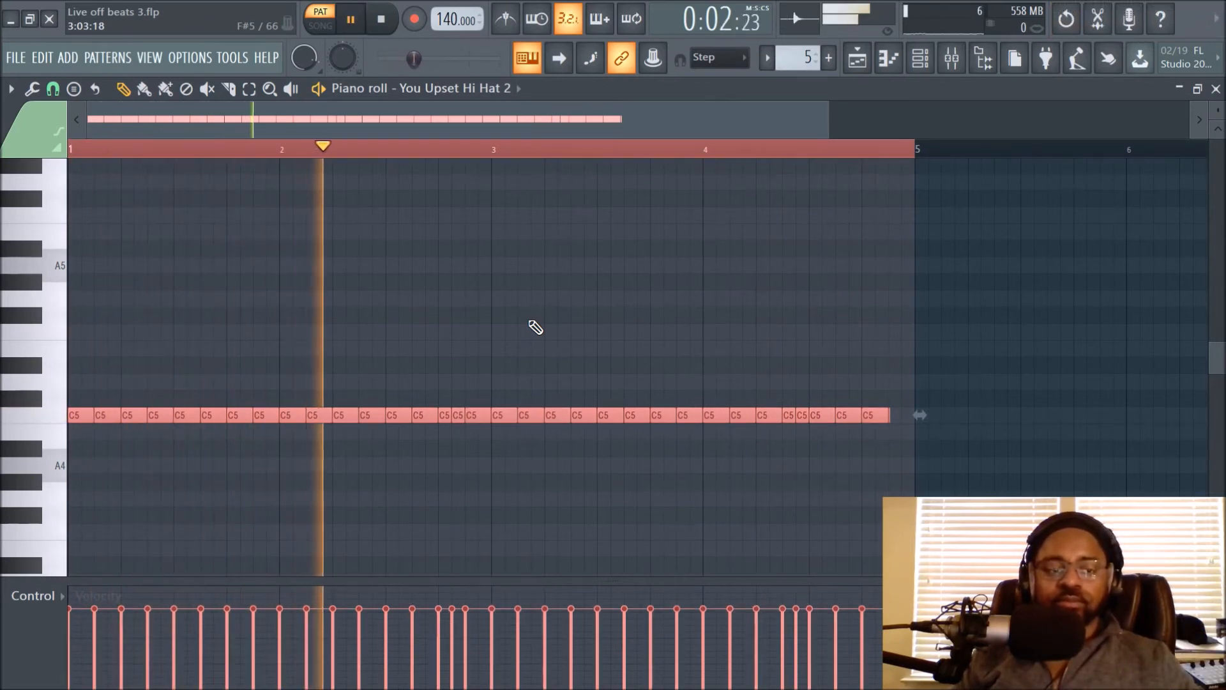
{"action": "key", "text": "space"}
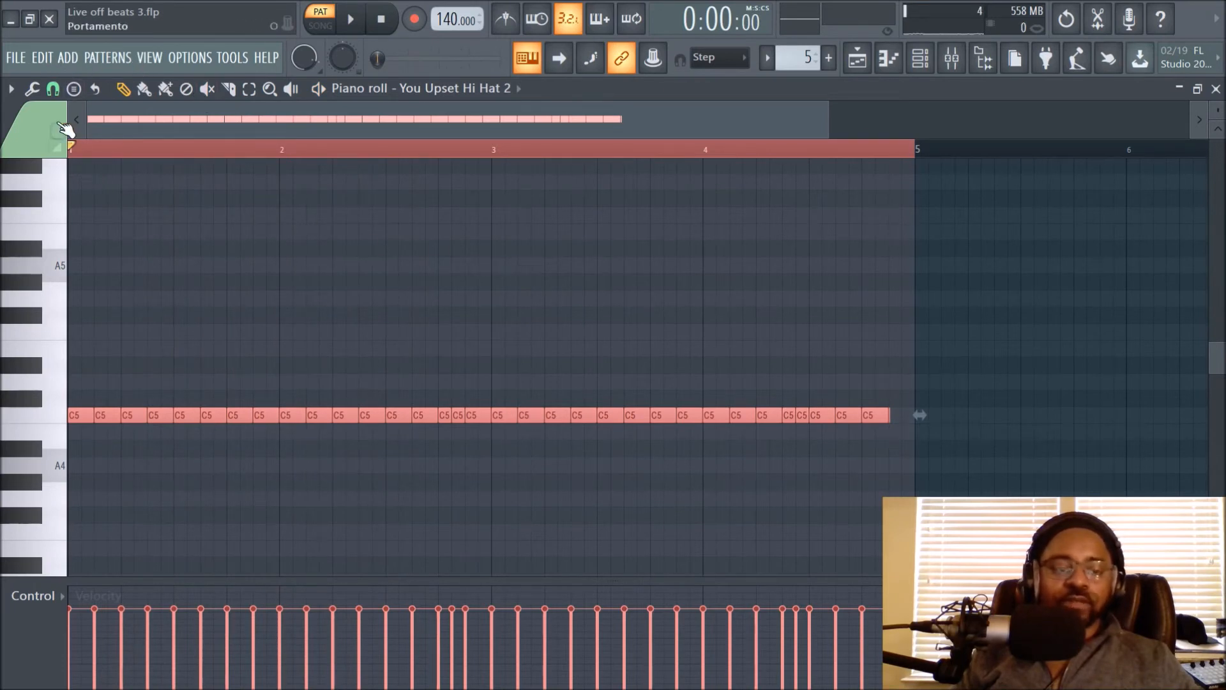
Redo the piano roll velocity randomization, audition the hi-hats with it, and undo it again
{"action": "left_click", "coordinate": [39, 59]}
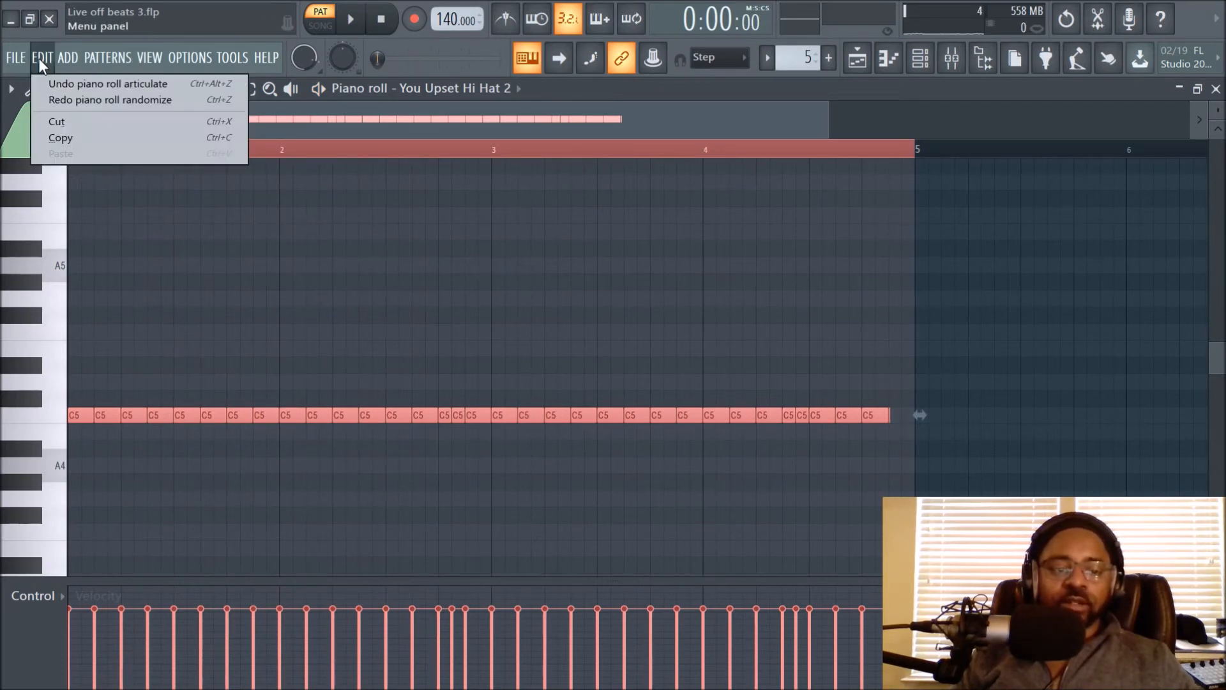
{"action": "left_click", "coordinate": [59, 97]}
{"action": "key", "text": "space"}
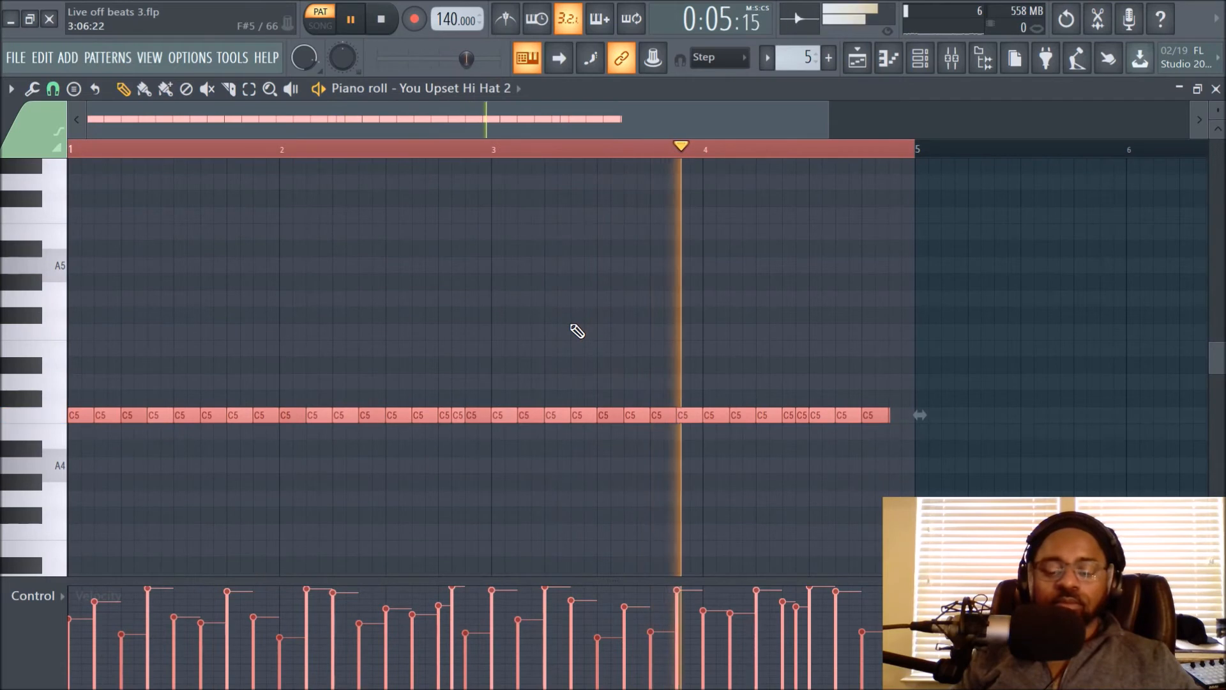
{"action": "key", "text": "space"}
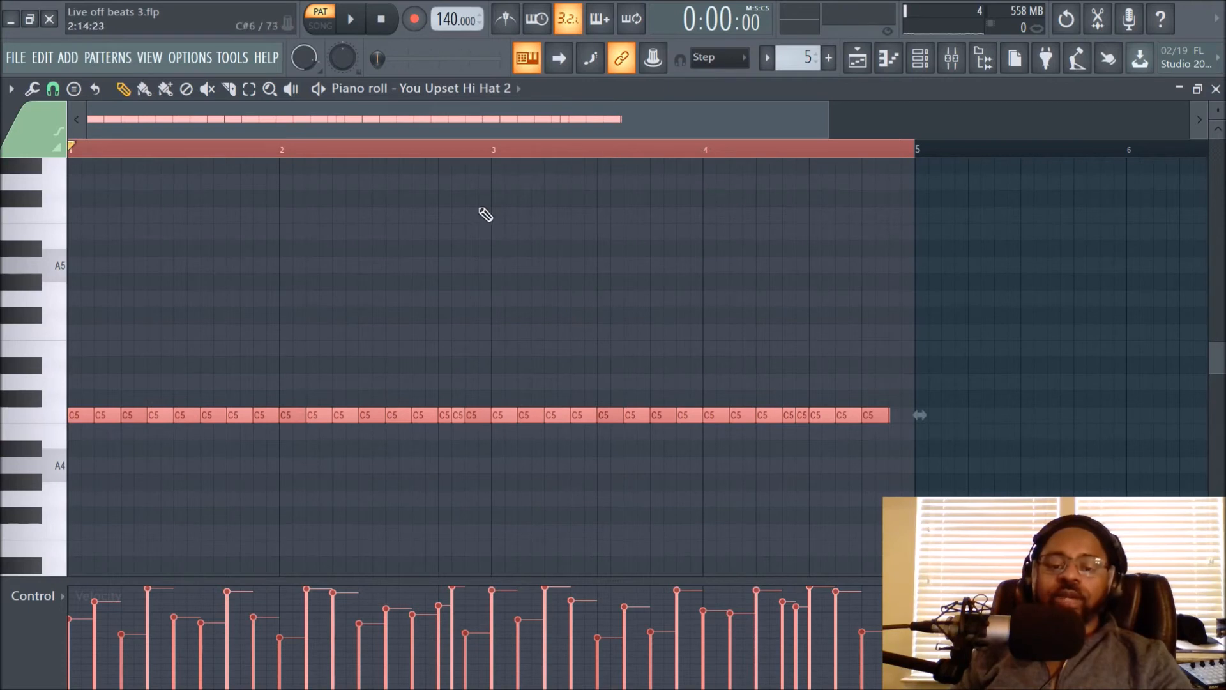
{"action": "key", "text": "ctrl+z"}
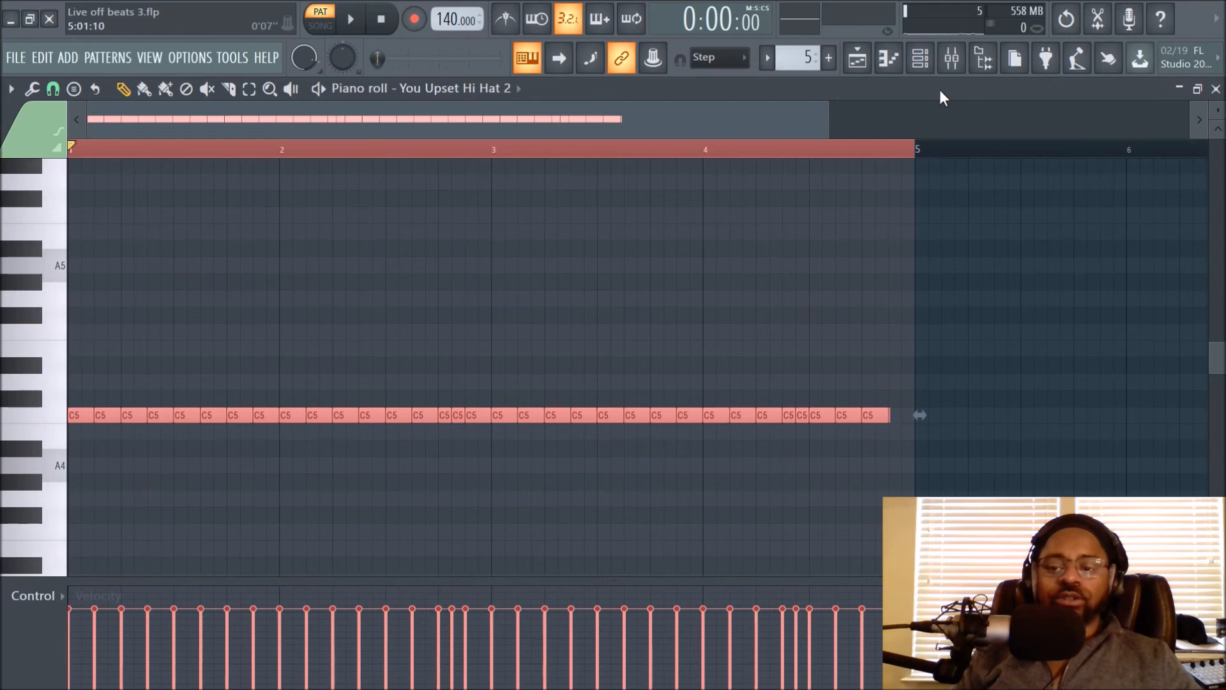
Route the You Upset Hi Hat 2 channel to mixer Insert 1 and load Gross Beat in its first effect slot
{"action": "left_click", "coordinate": [920, 58]}
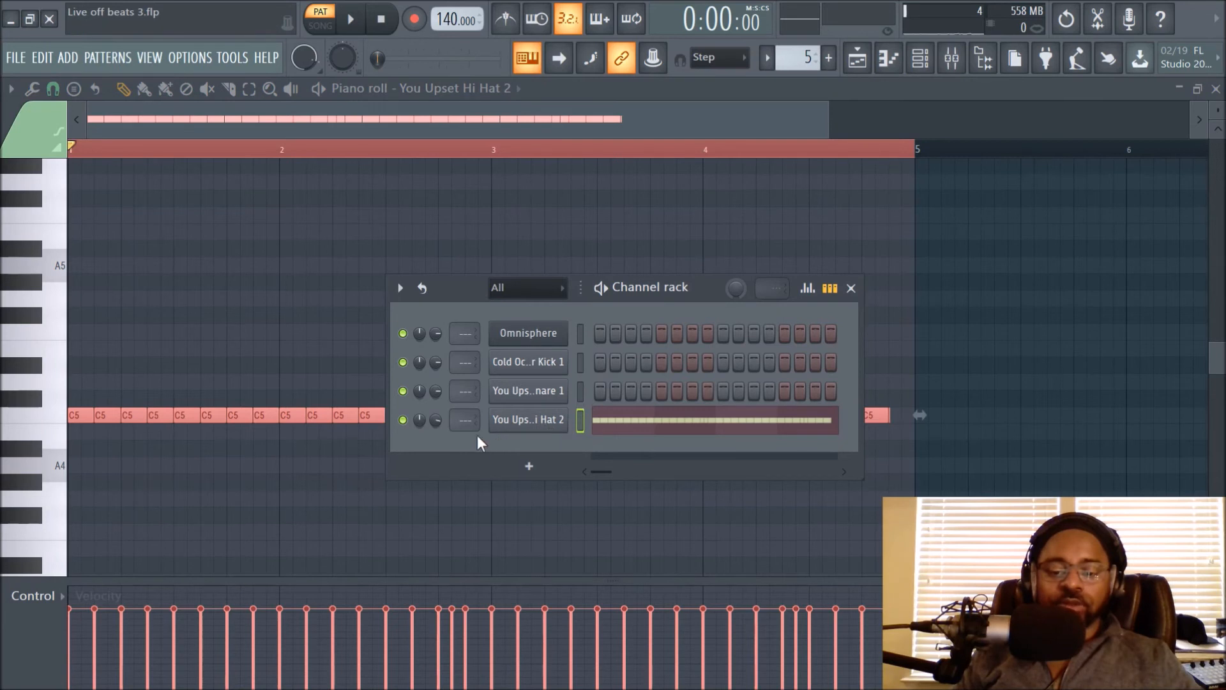
{"action": "scroll", "coordinate": [472, 428], "scroll_direction": "up", "scroll_amount": 1}
{"action": "left_click", "coordinate": [952, 58]}
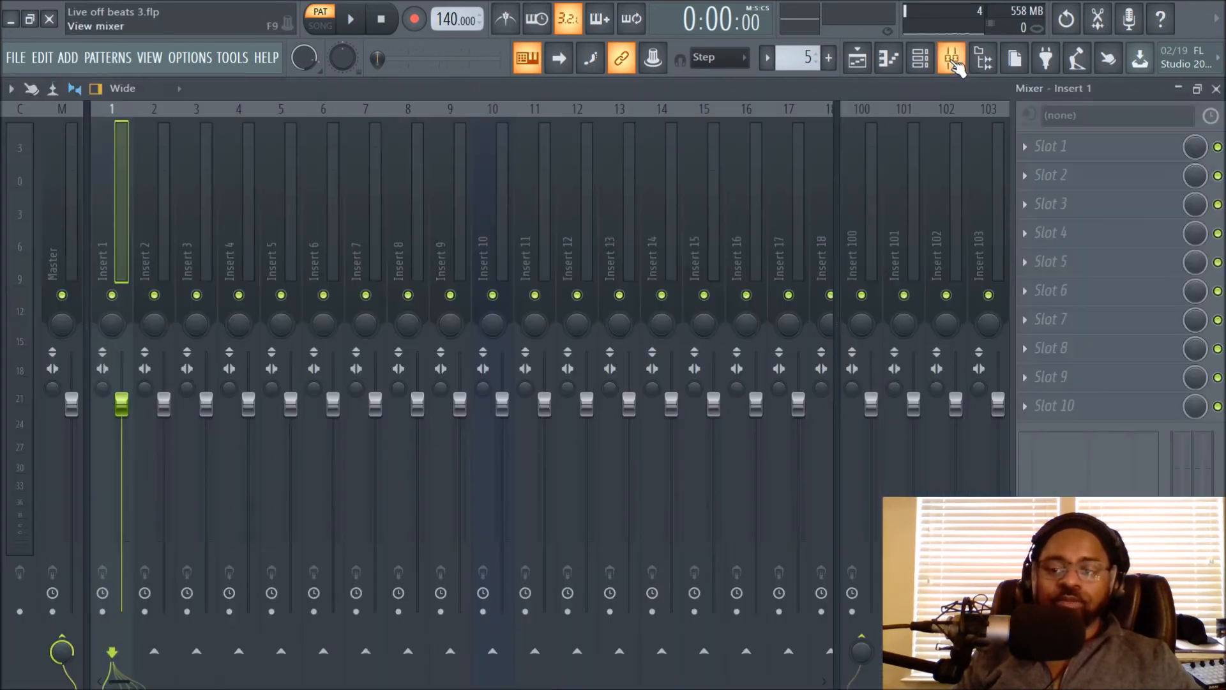
{"action": "left_click", "coordinate": [1033, 151]}
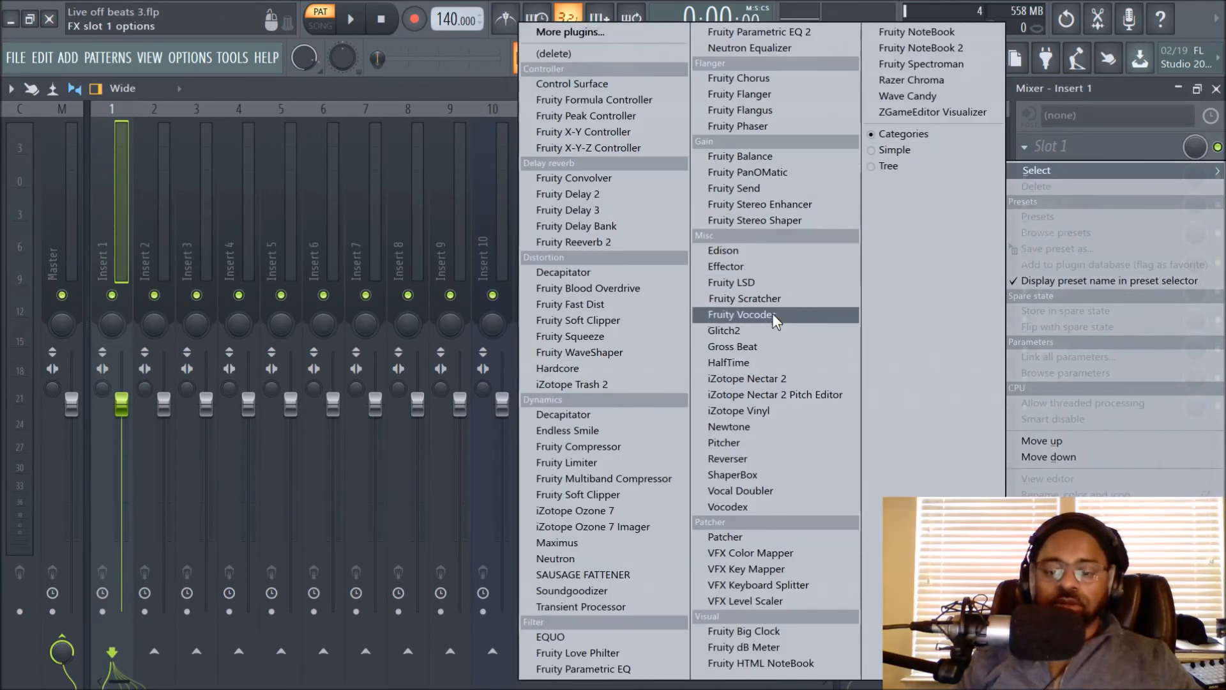
{"action": "left_click", "coordinate": [776, 348]}
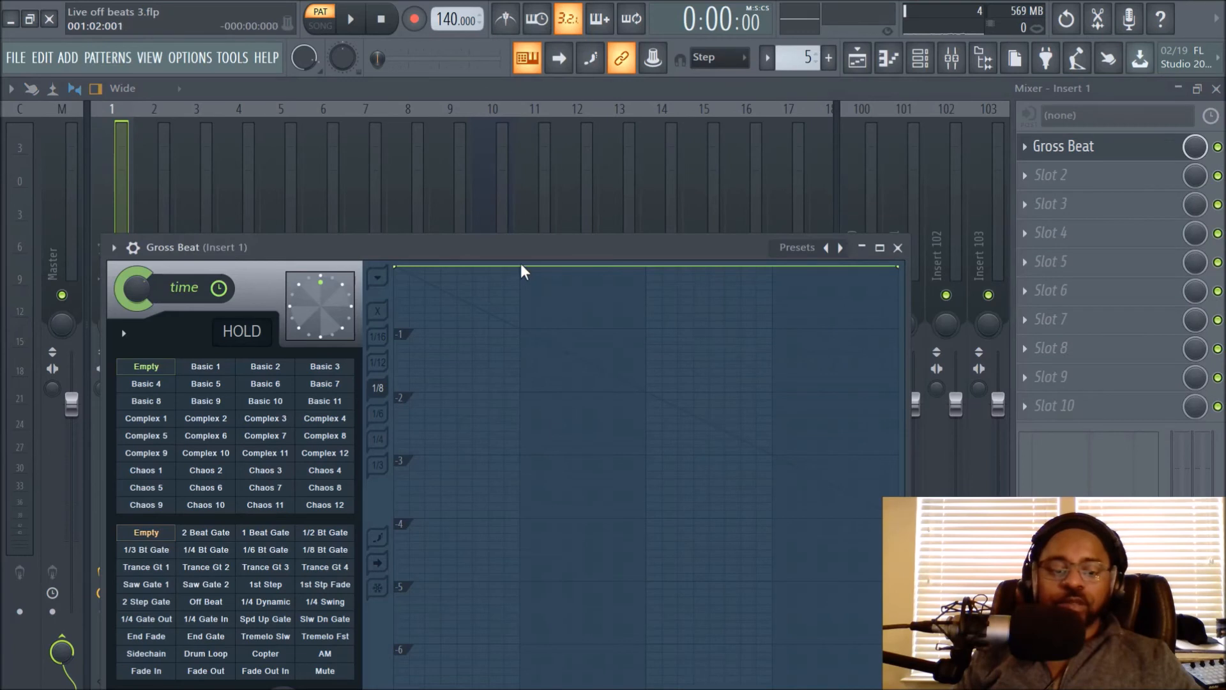
Audition the hi-hats through Gross Beat's Basic 1 time slot and compare it with the Empty slot
{"action": "left_click", "coordinate": [206, 370]}
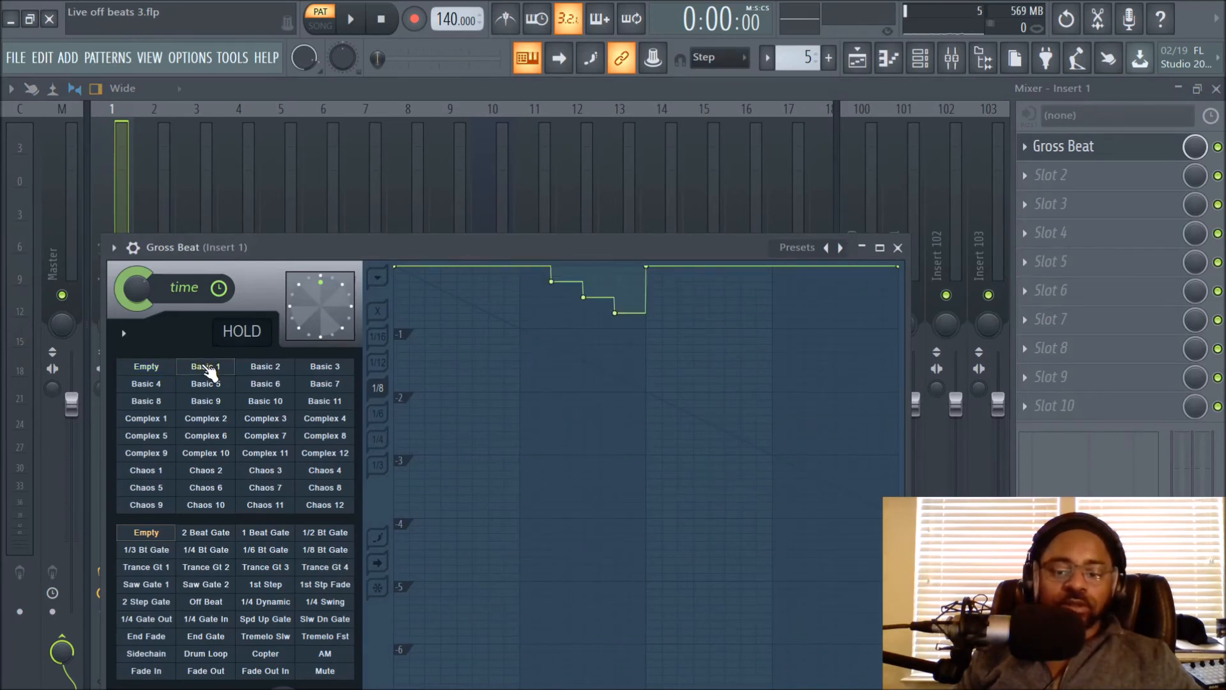
{"action": "key", "text": "space"}
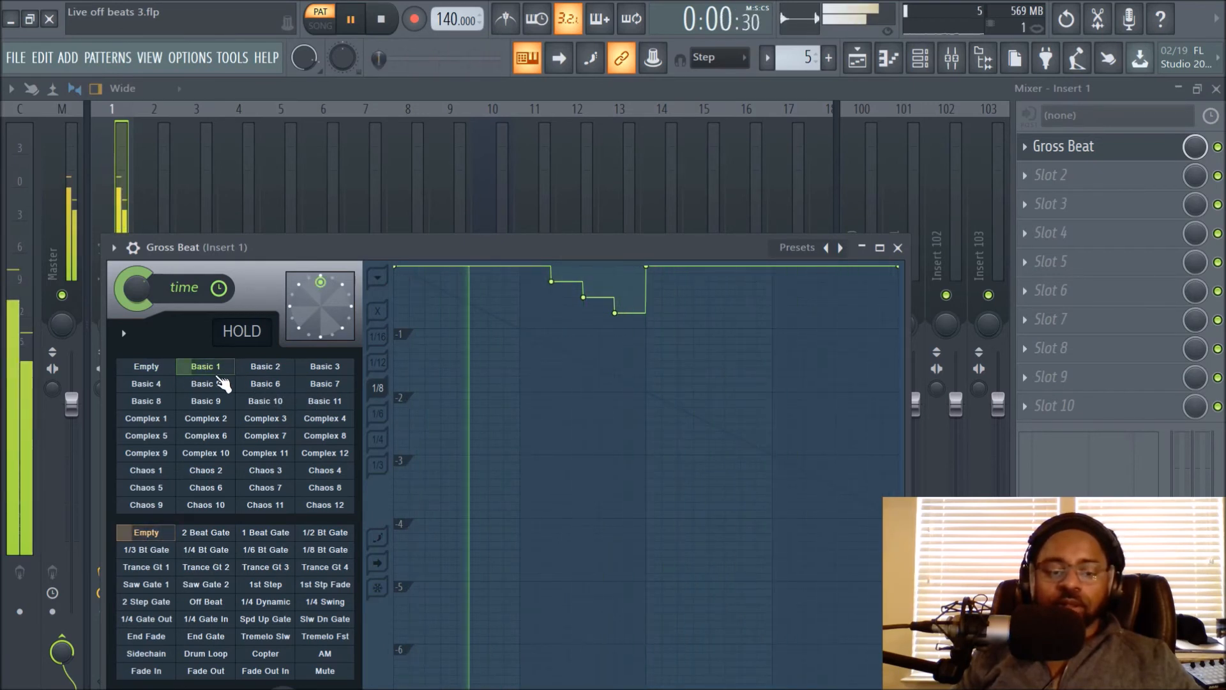
{"action": "left_click", "coordinate": [158, 369]}
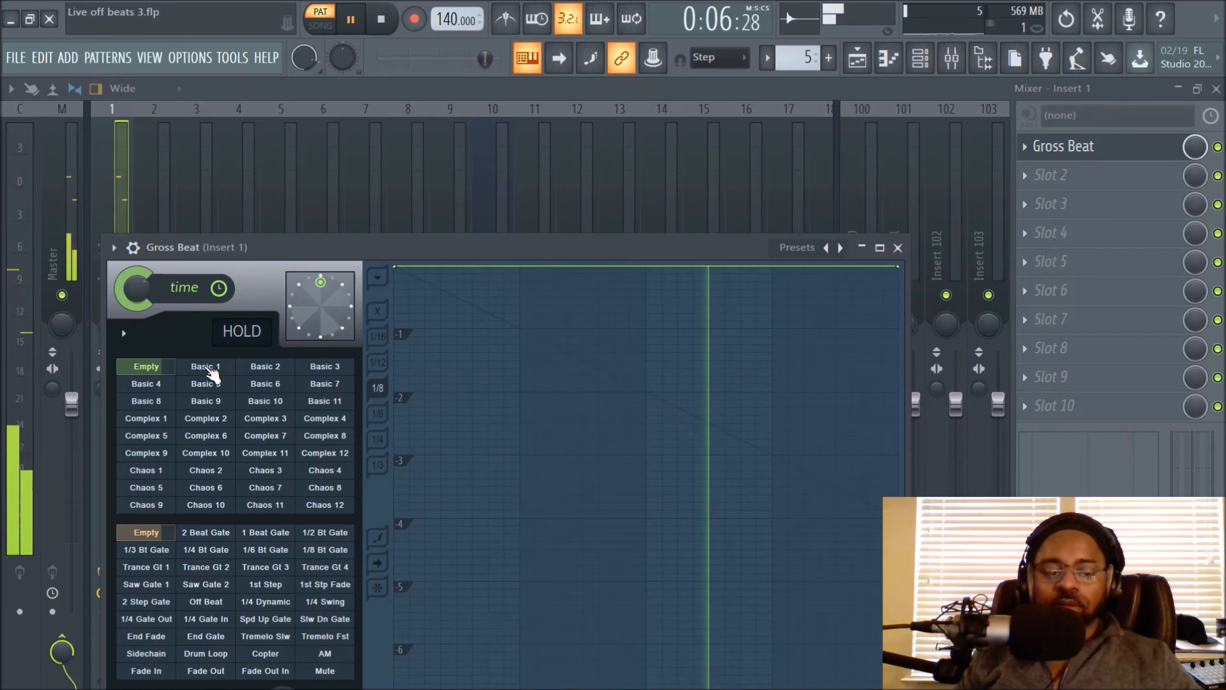
{"action": "key", "text": "space"}
Audition Gross Beat's Basic 3, Basic 7 and Basic 10 time slots on the hi-hats
{"action": "left_click", "coordinate": [322, 371]}
{"action": "key", "text": "space"}
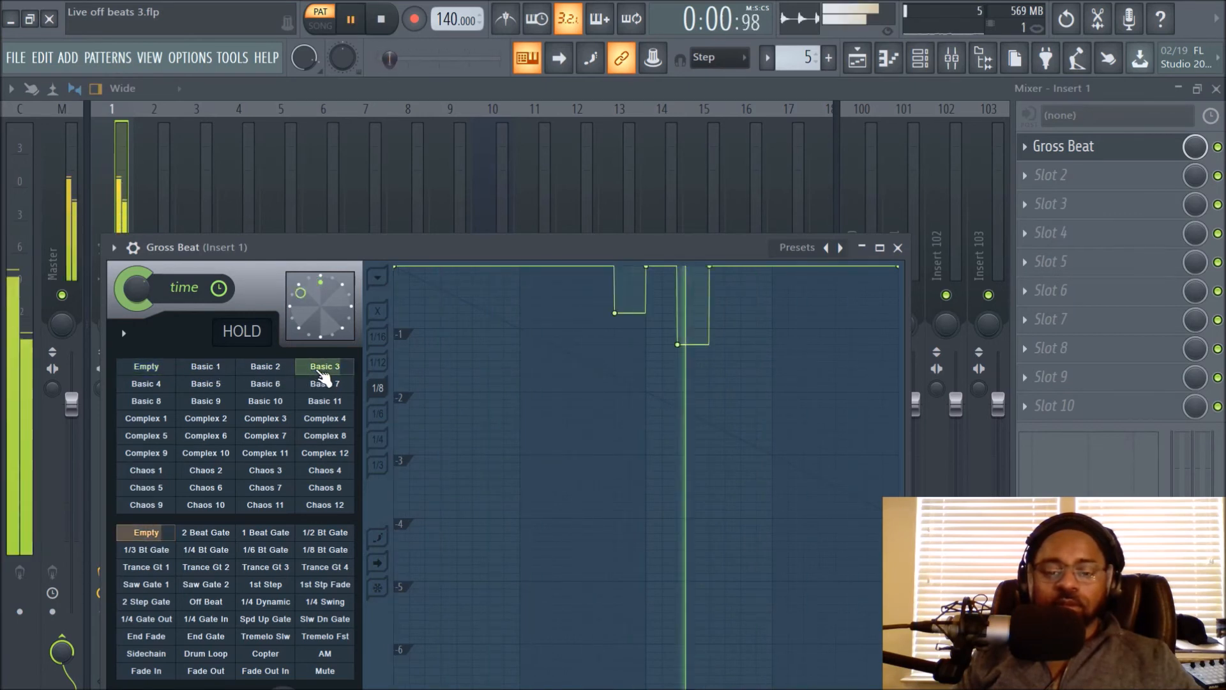
{"action": "left_click", "coordinate": [322, 384]}
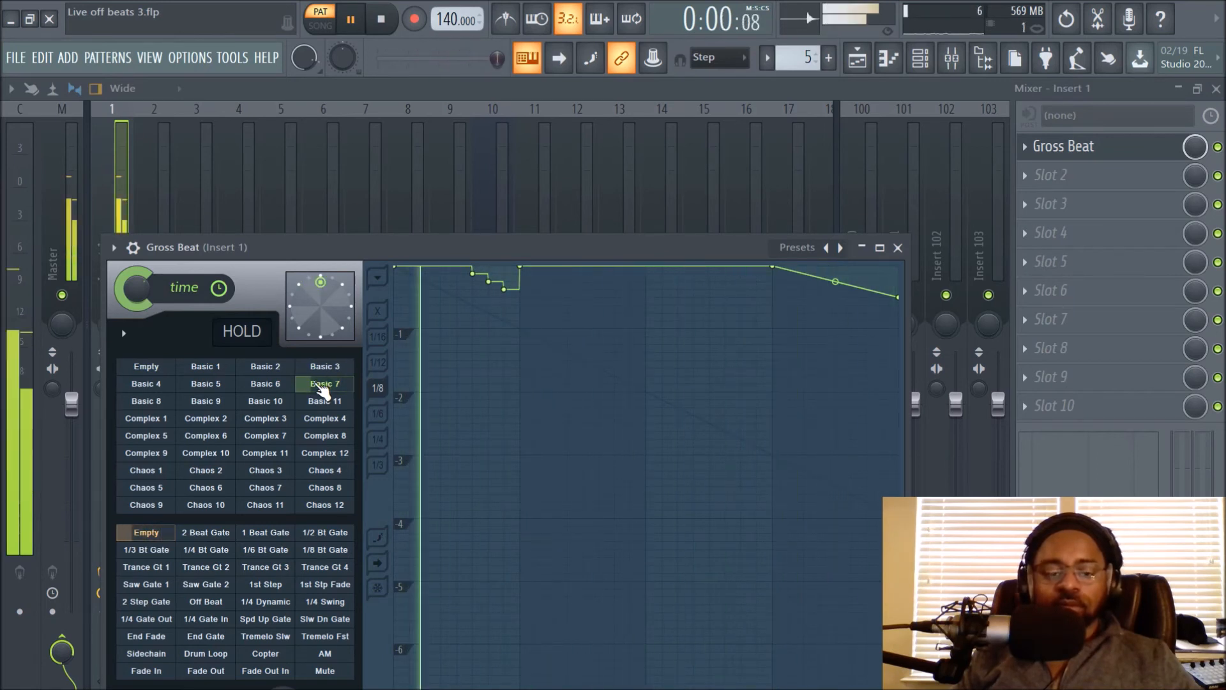
{"action": "left_click", "coordinate": [279, 406]}
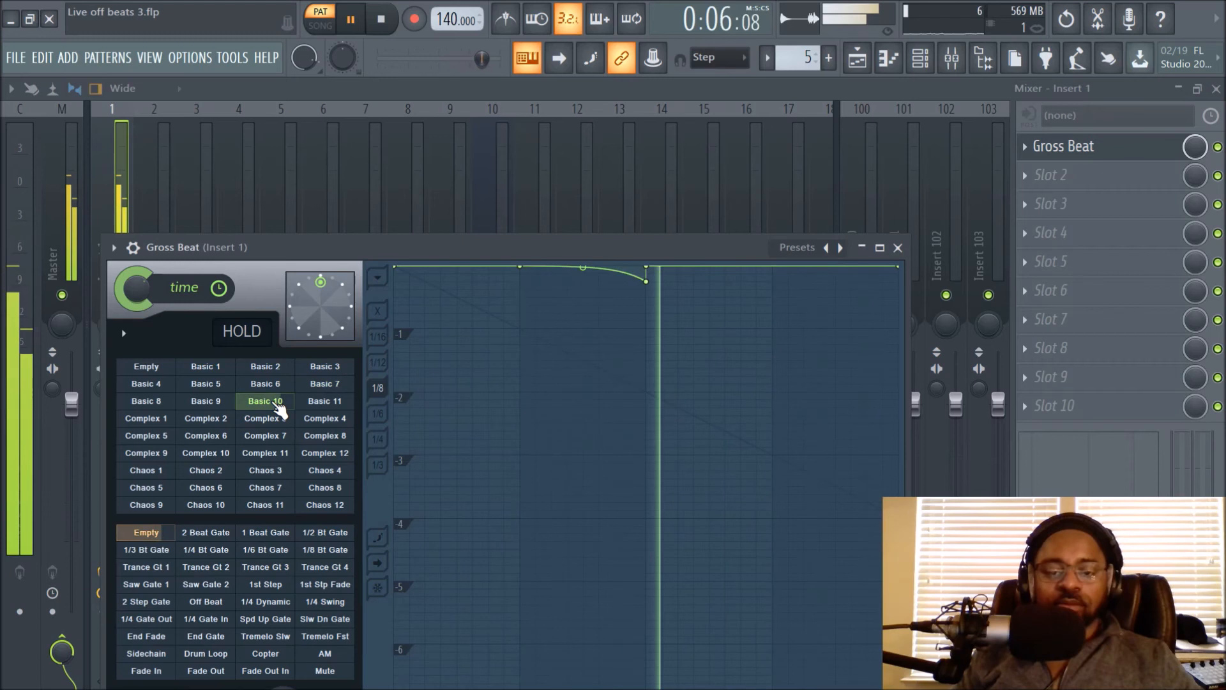
{"action": "key", "text": "space"}
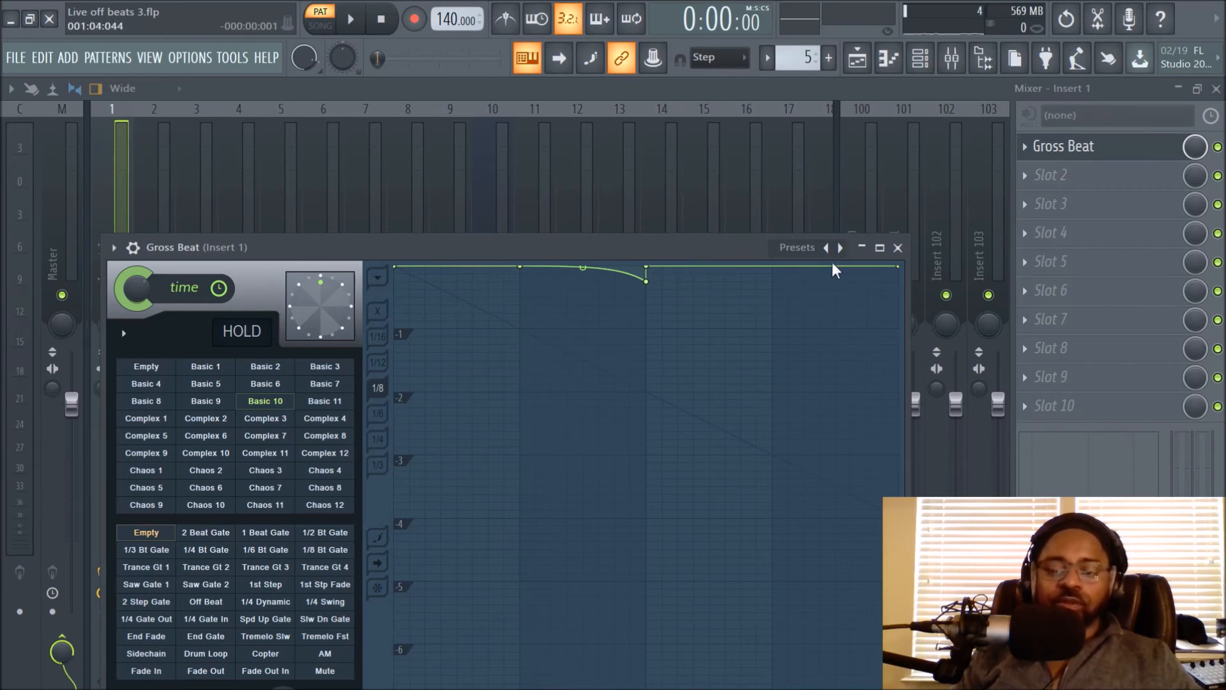
Load the Momentary preset in Gross Beat and move its window higher to expose more of its controls
{"action": "right_click", "coordinate": [848, 248]}
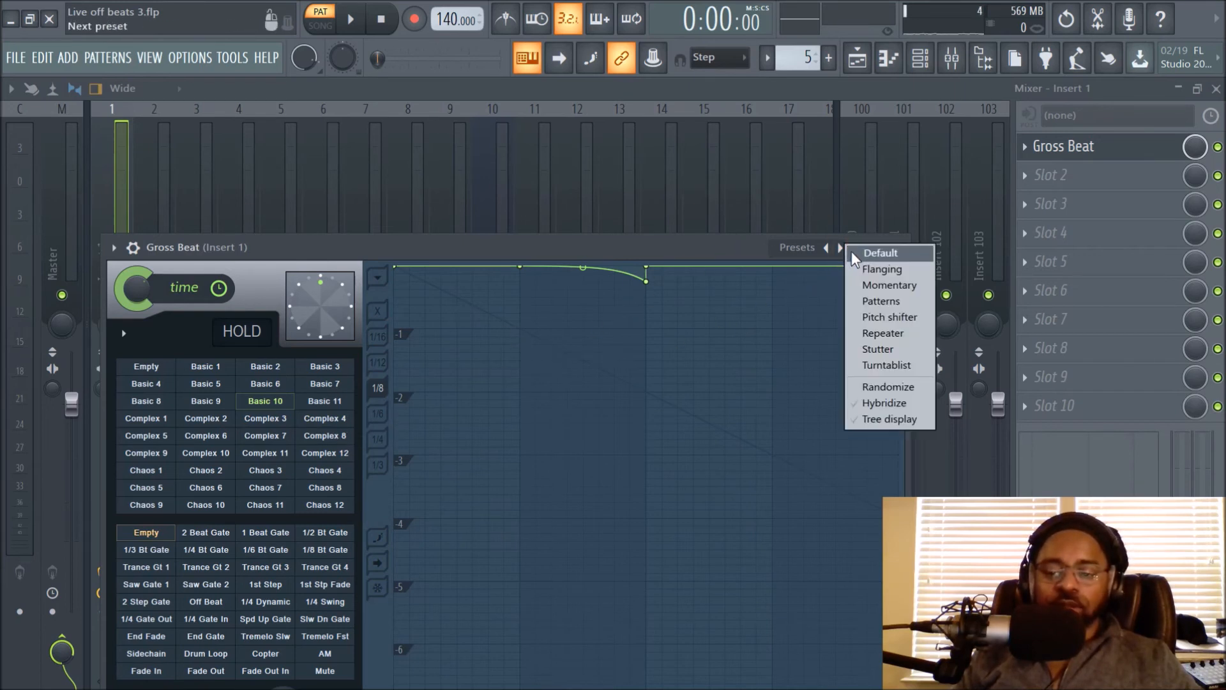
{"action": "left_click", "coordinate": [895, 284]}
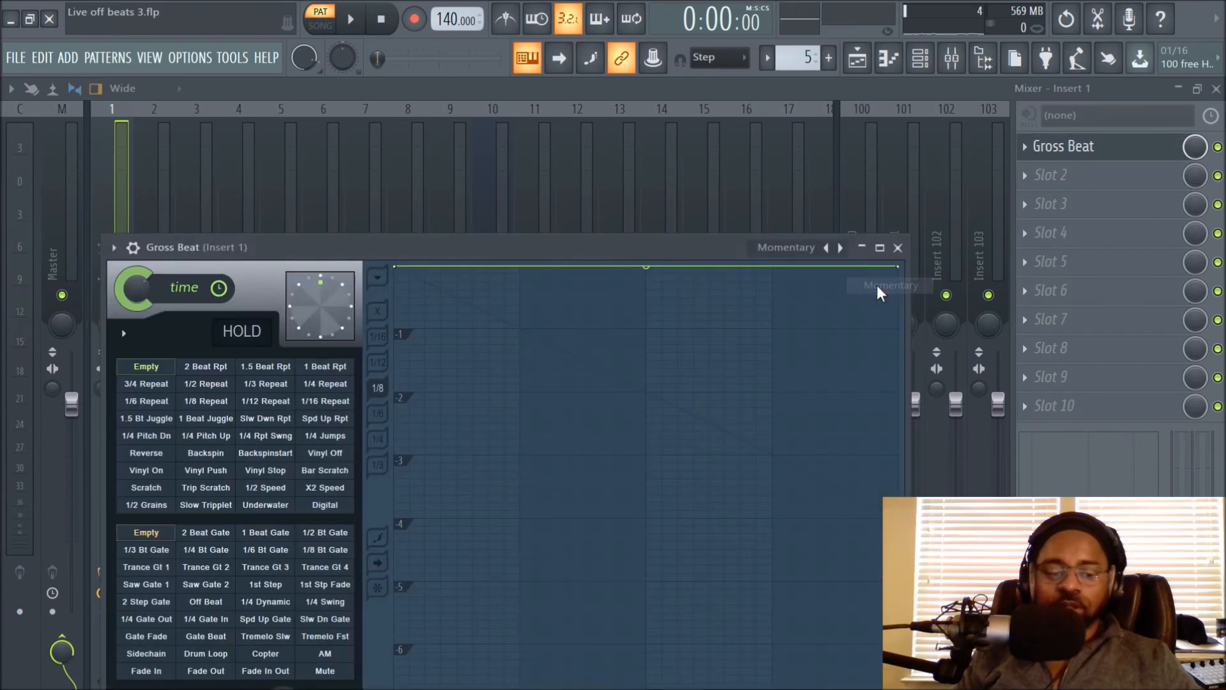
{"action": "left_click_drag", "start_coordinate": [554, 249], "coordinate": [624, 162]}
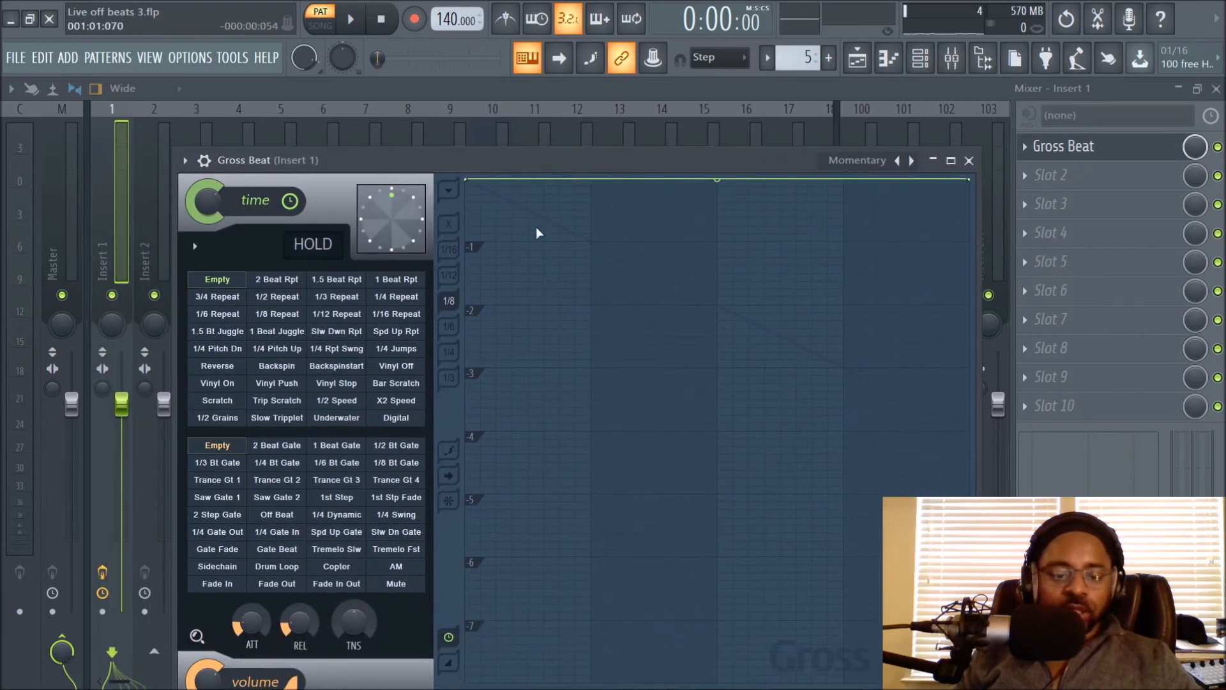
Audition the Momentary repeat slots on the playing hi-hats: 1.5 Beat, 1/3, 1/4, 1/2, 2 Beat, 3/4 and 1/8
{"action": "left_click", "coordinate": [350, 281]}
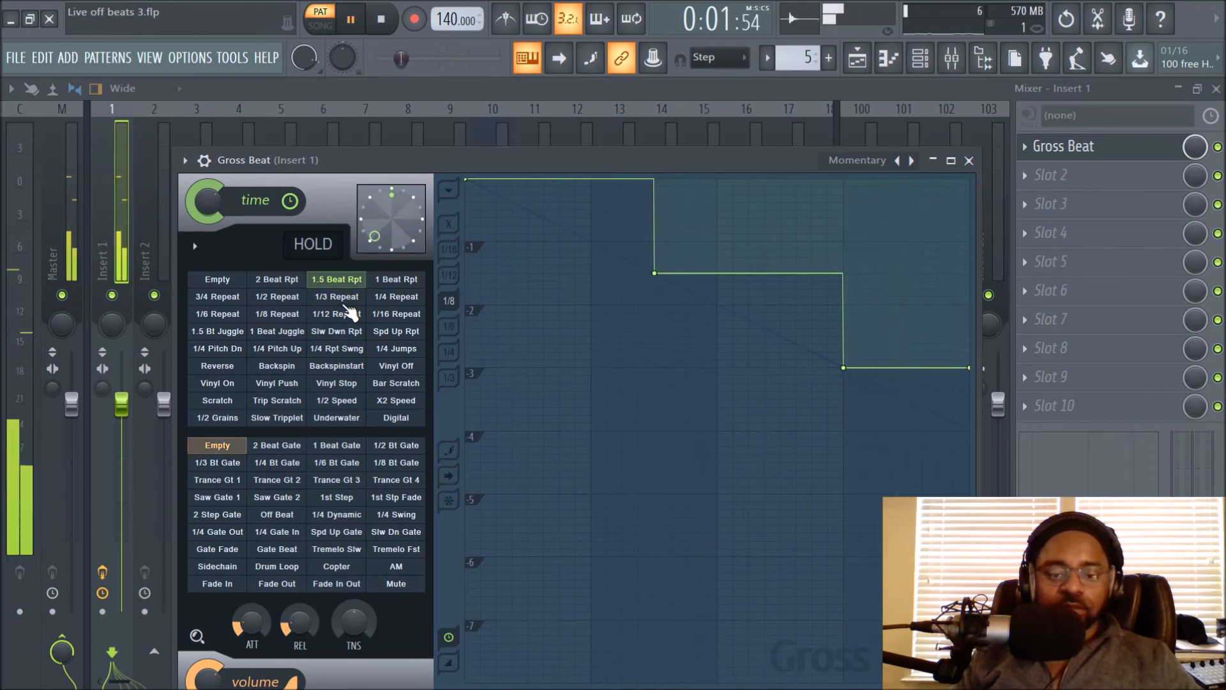
{"action": "left_click", "coordinate": [346, 304]}
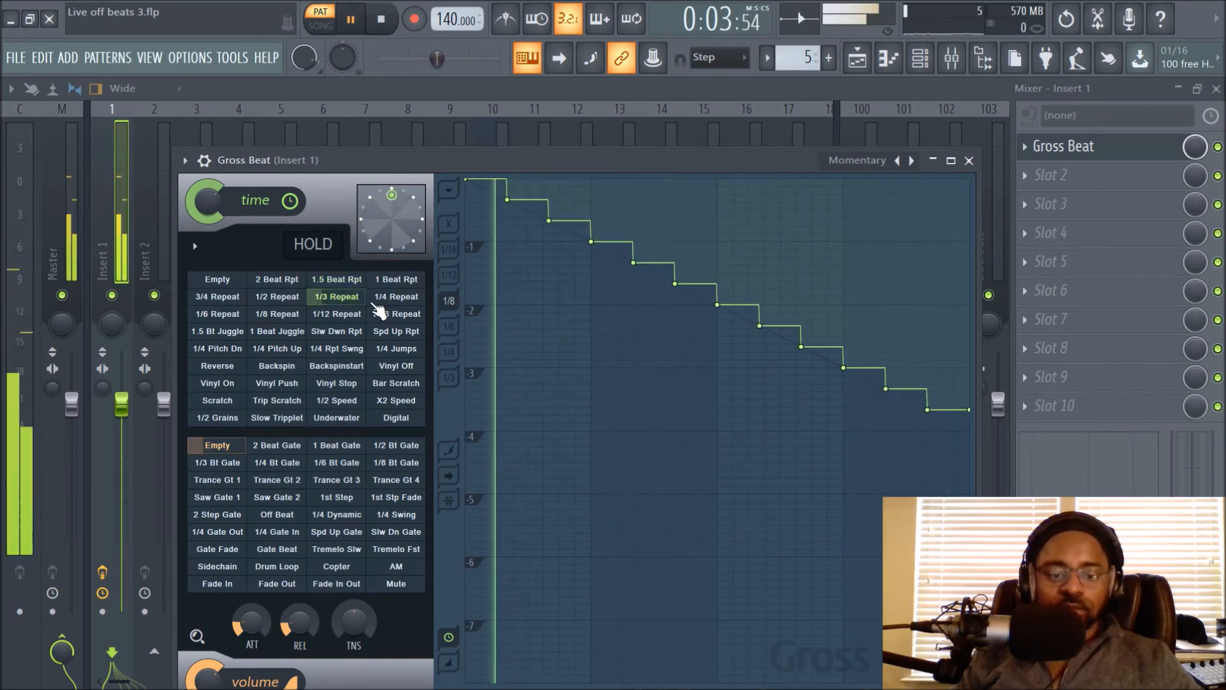
{"action": "left_click", "coordinate": [391, 300]}
{"action": "left_click", "coordinate": [280, 300]}
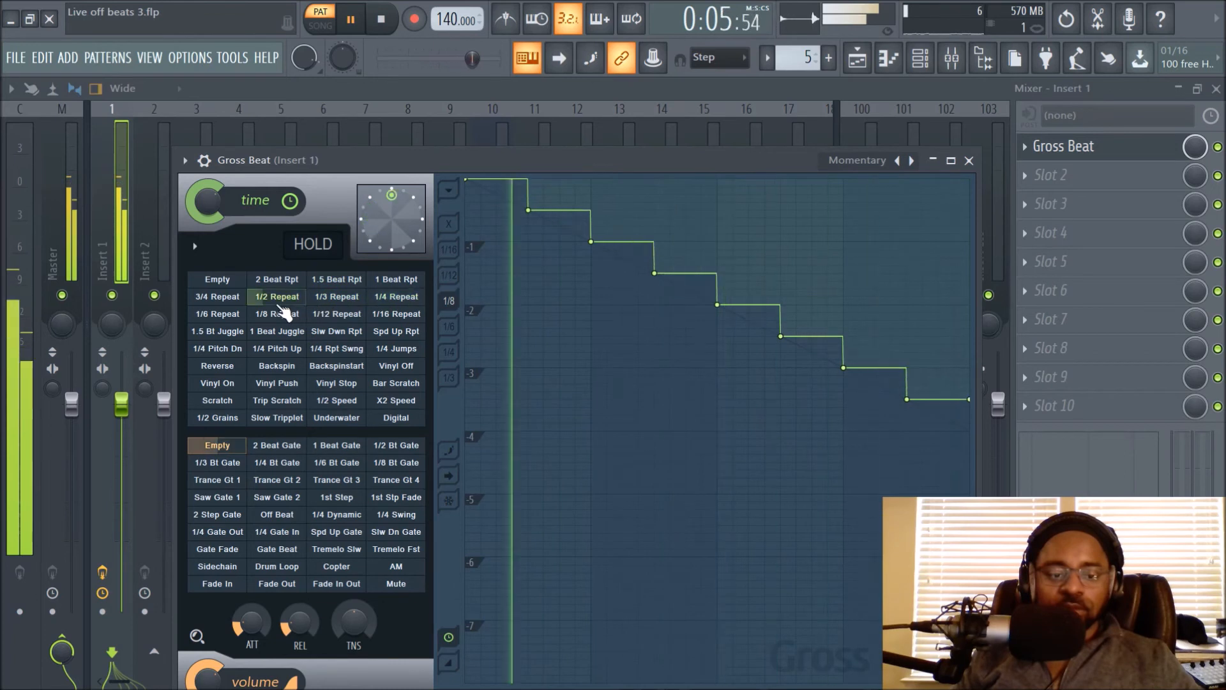
{"action": "left_click", "coordinate": [284, 282]}
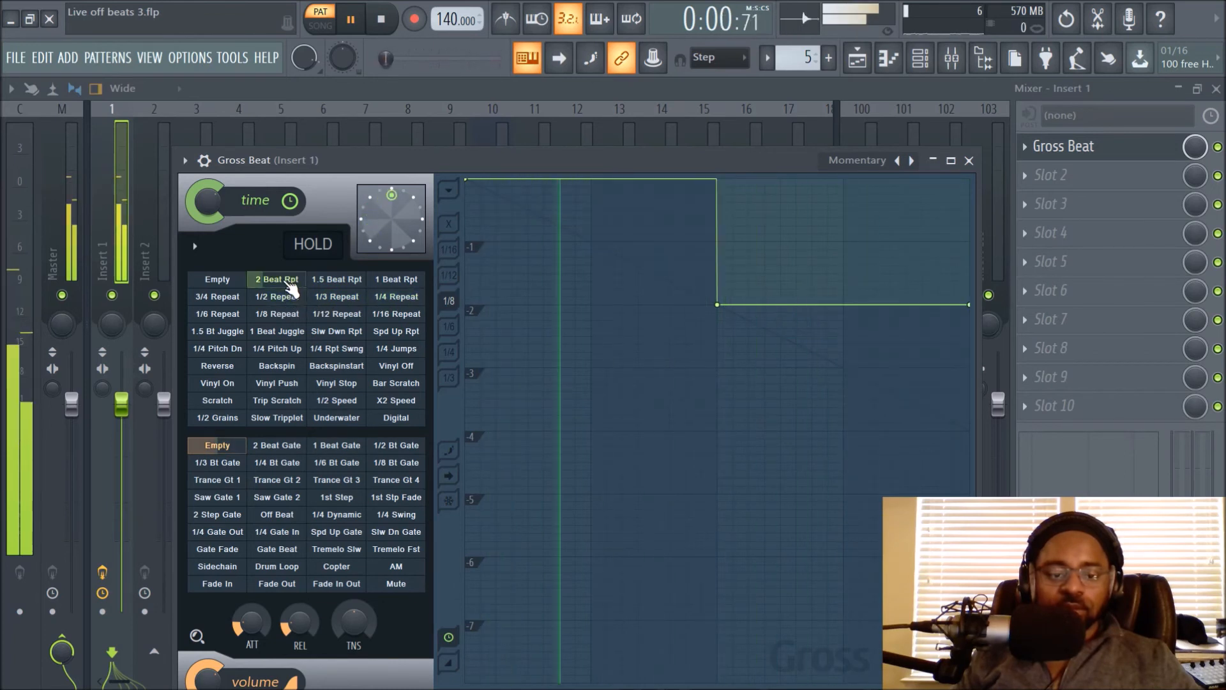
{"action": "left_click", "coordinate": [217, 296]}
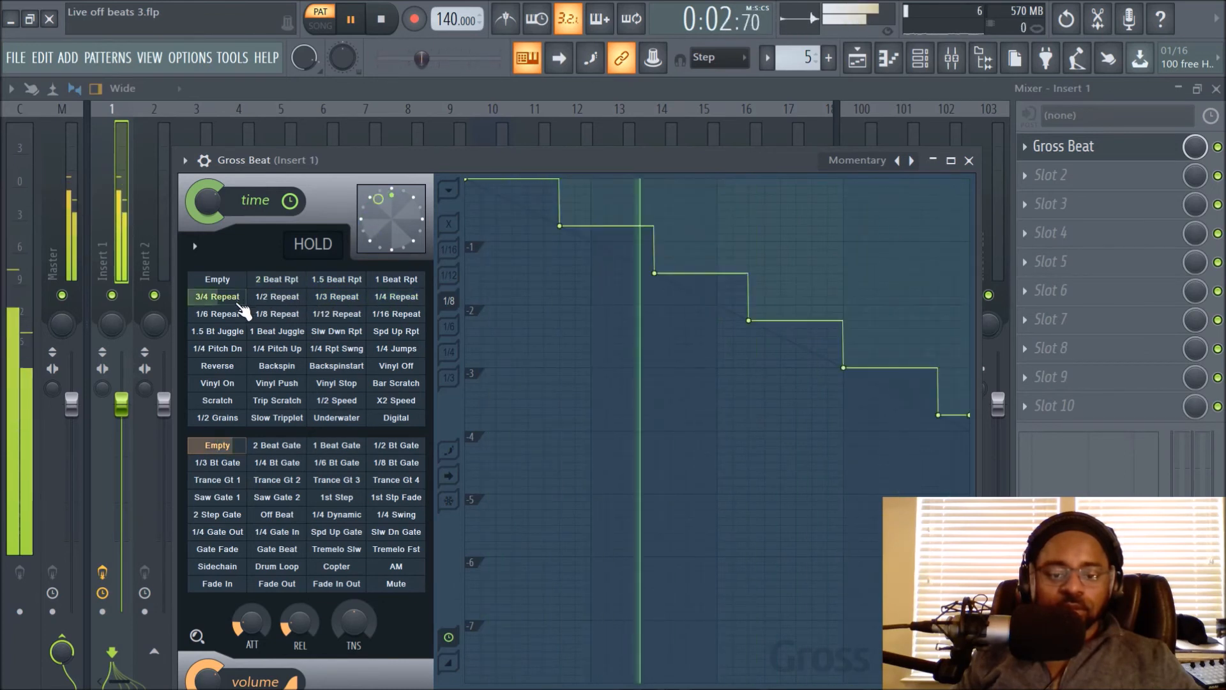
{"action": "left_click", "coordinate": [275, 313]}
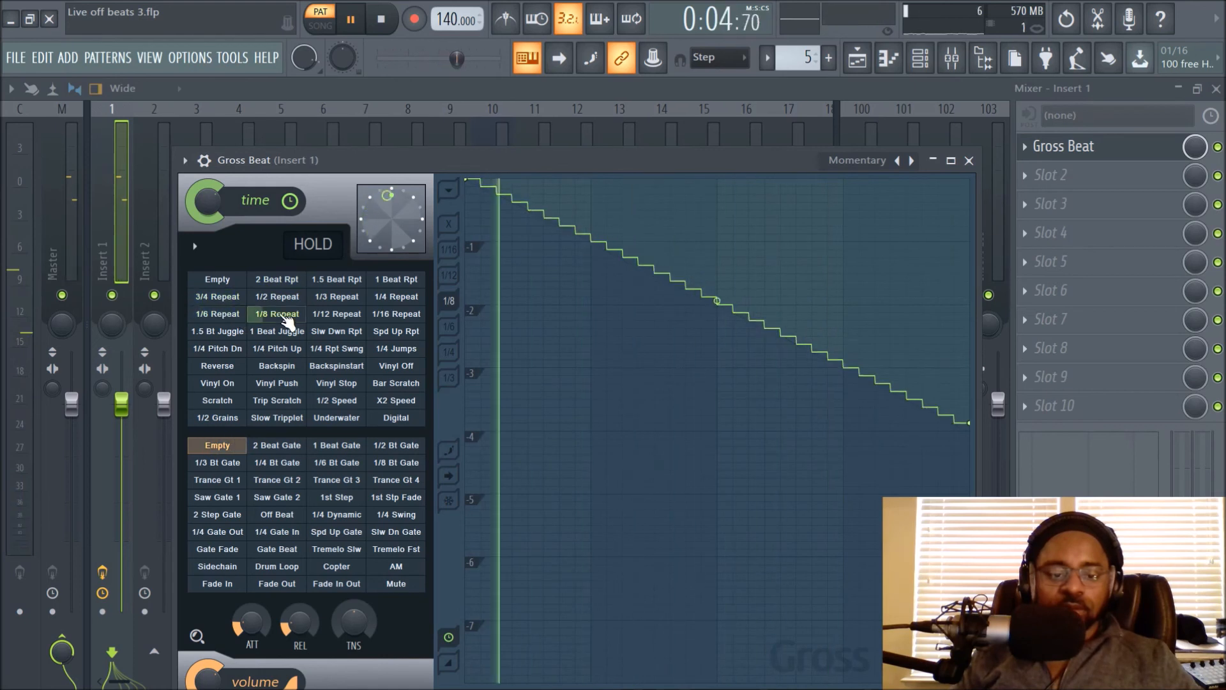
Audition the Vinyl Stop, Bar Scratch, Backspinstart and 1/4 Rpt Swng time slots, and stop playback
{"action": "left_click", "coordinate": [336, 383]}
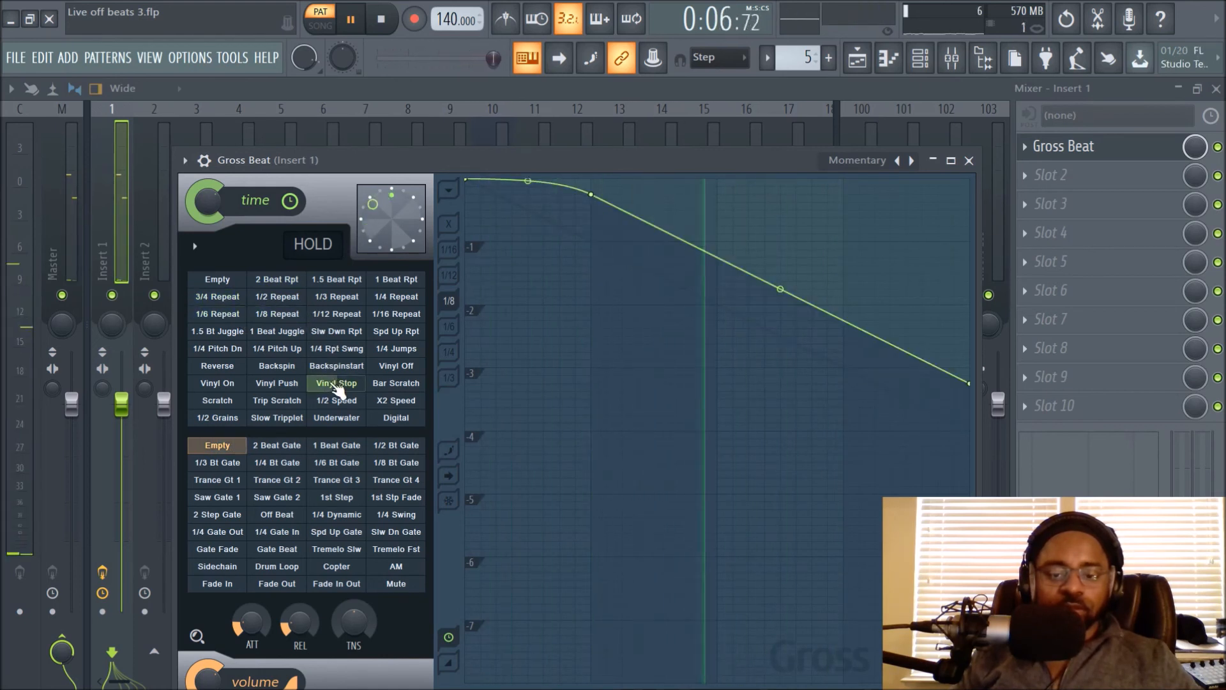
{"action": "left_click", "coordinate": [391, 383]}
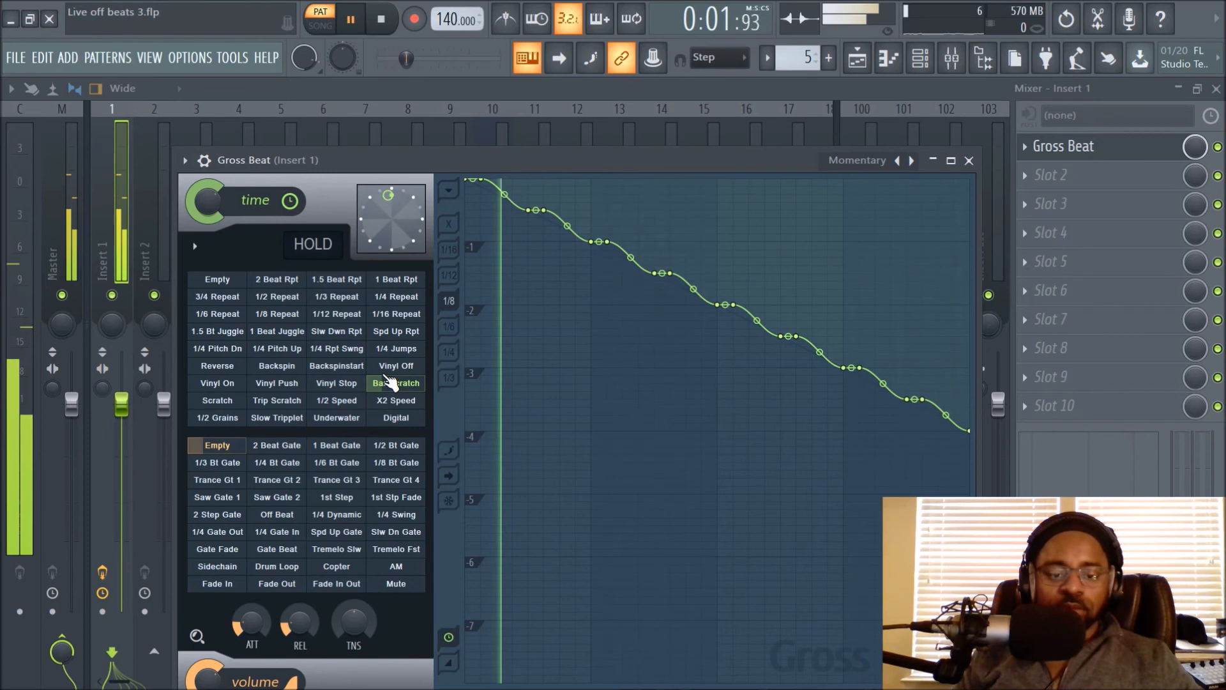
{"action": "left_click", "coordinate": [334, 364]}
{"action": "left_click", "coordinate": [332, 350]}
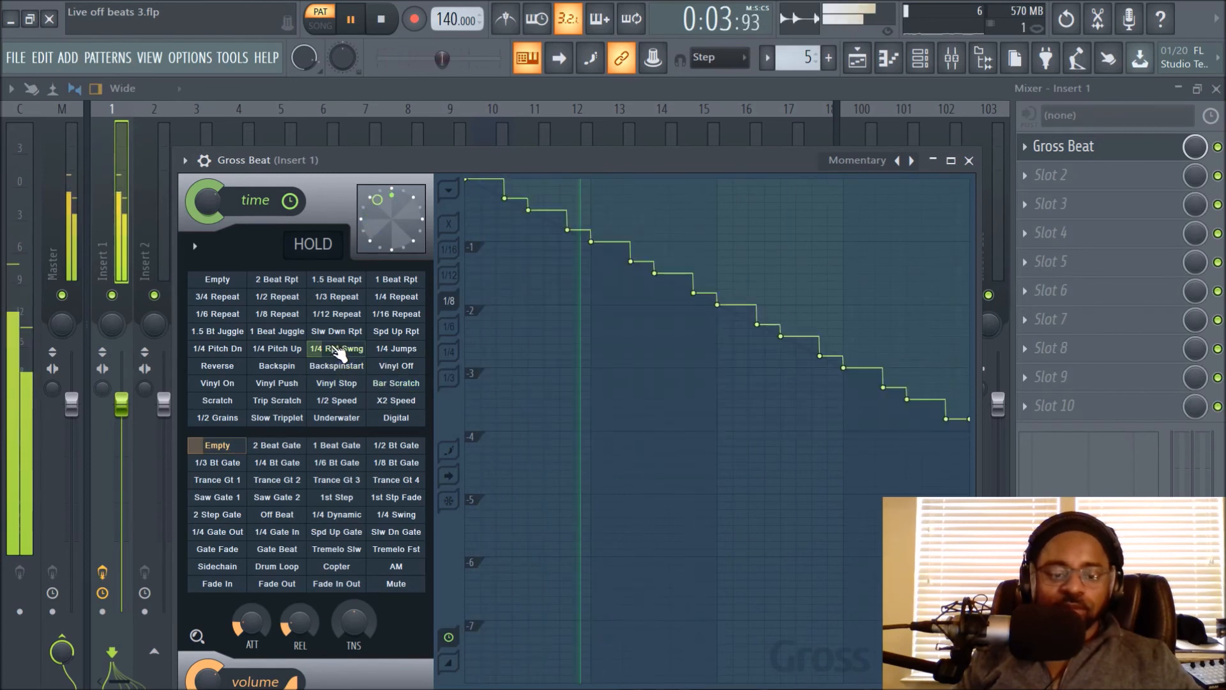
{"action": "key", "text": "space"}
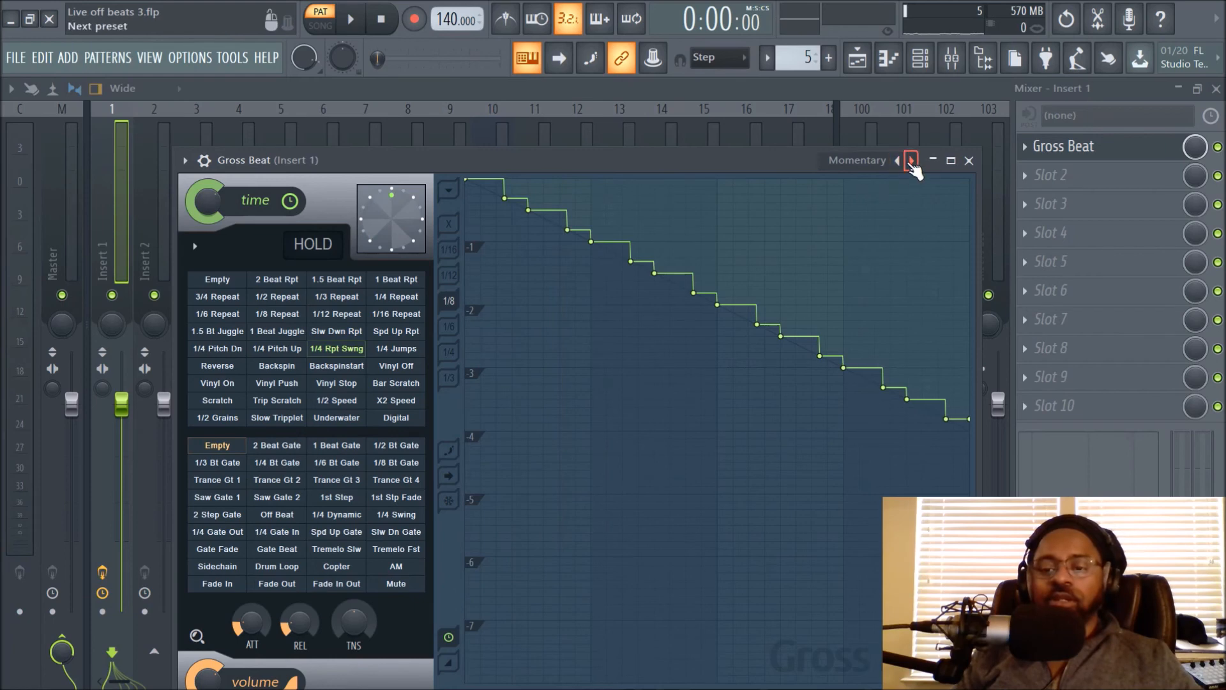
Load the Repeater preset in Gross Beat, choose the Repeat f time slot and audition it on the hi-hats
{"action": "right_click", "coordinate": [912, 161]}
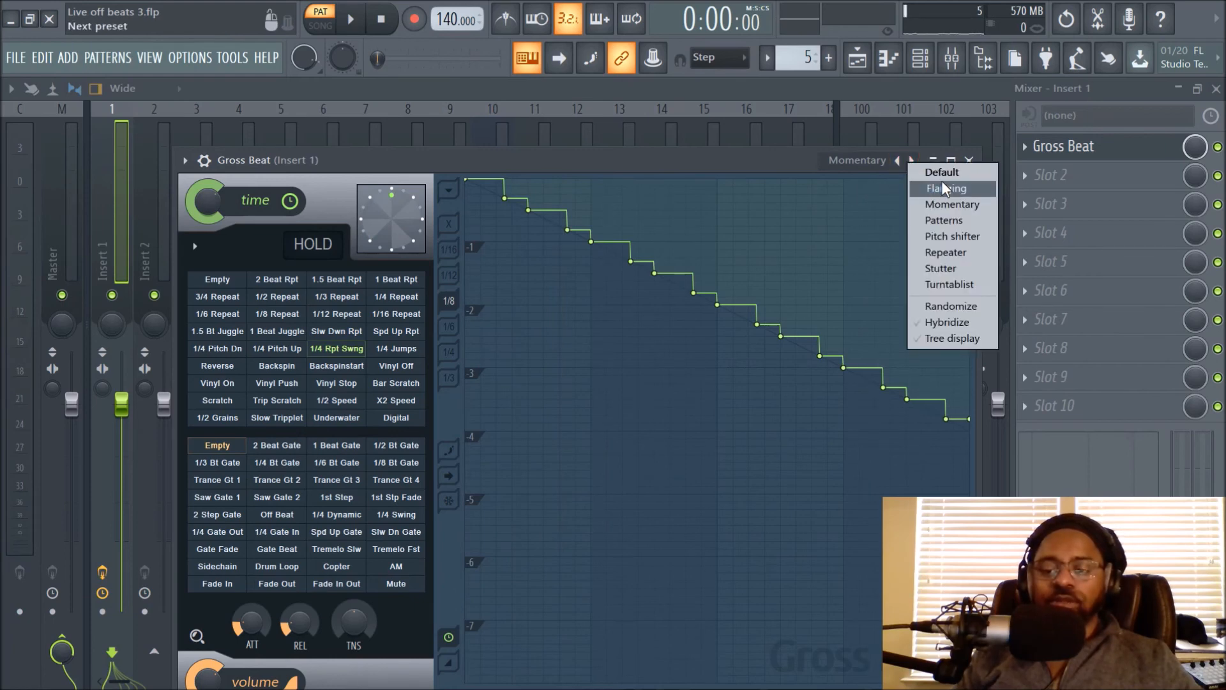
{"action": "left_click", "coordinate": [946, 252]}
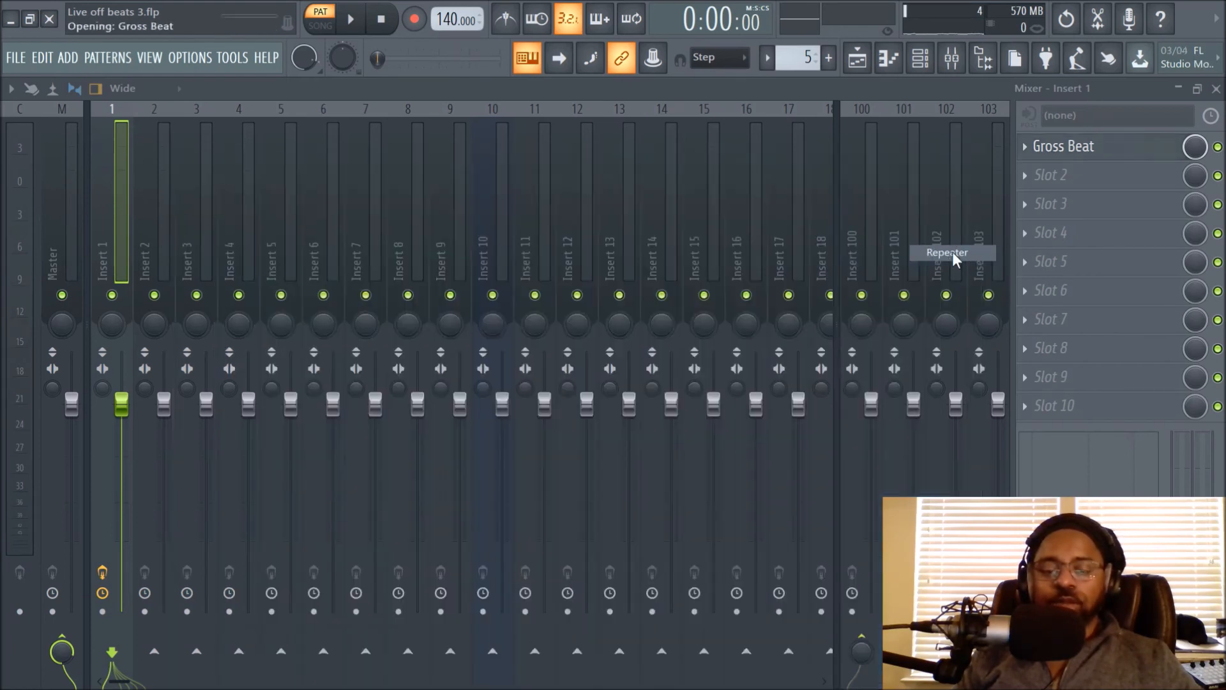
{"action": "left_click", "coordinate": [279, 287]}
{"action": "left_click", "coordinate": [337, 281]}
{"action": "left_click", "coordinate": [337, 298]}
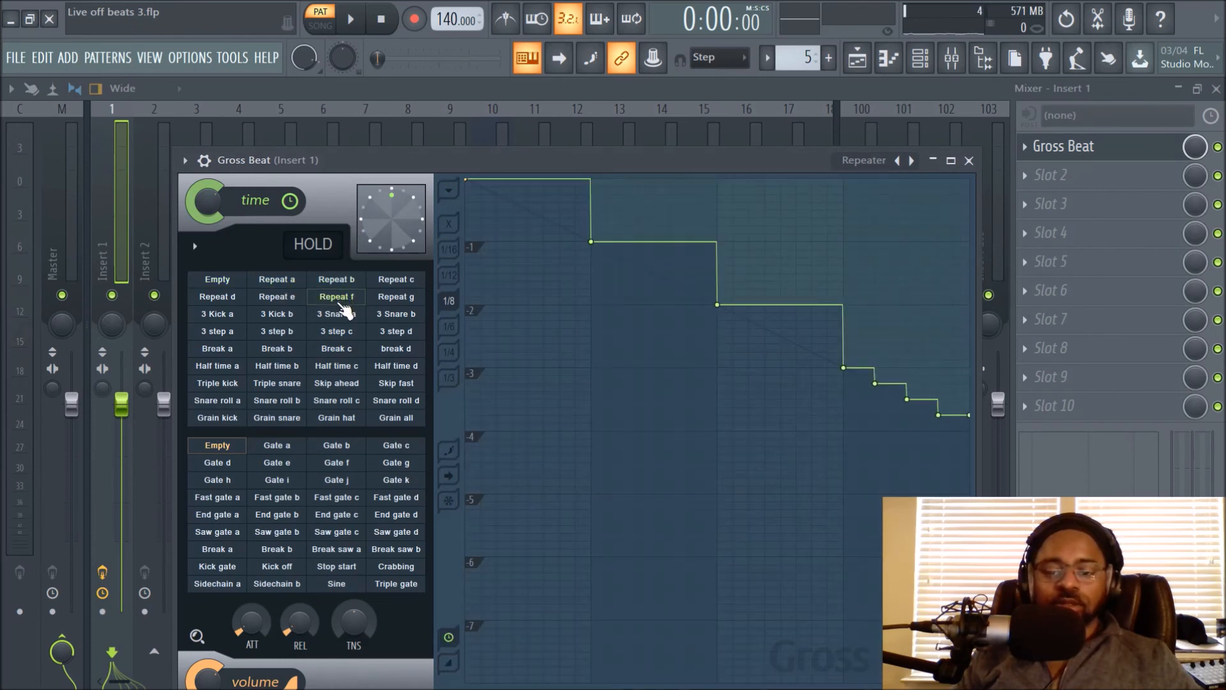
{"action": "key", "text": "space"}
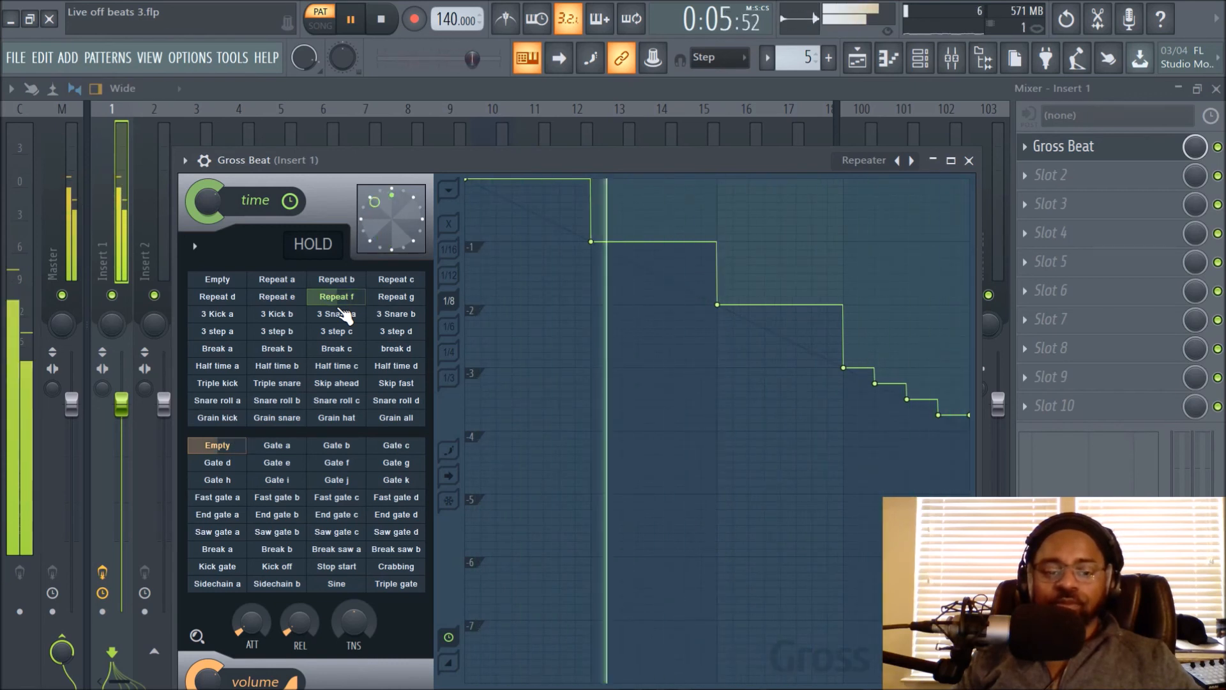
{"action": "key", "text": "space"}
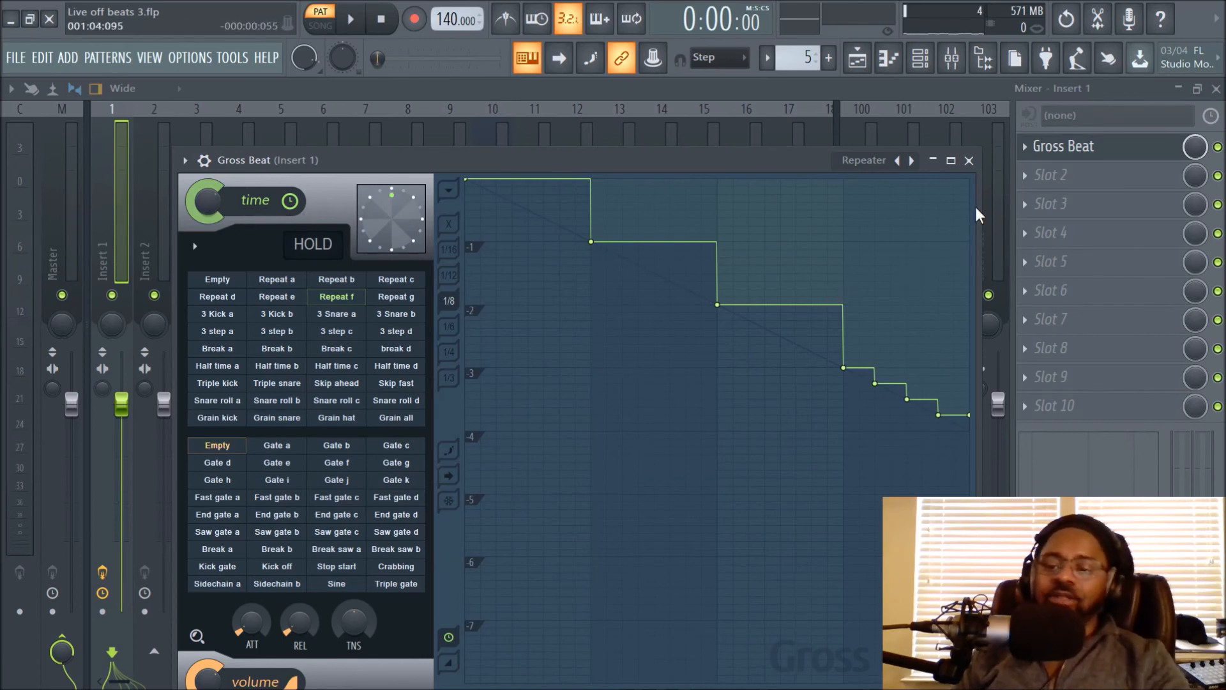
Close and bypass Gross Beat on Insert 1, and load Glitch2 into the second effect slot
{"action": "left_click", "coordinate": [968, 161]}
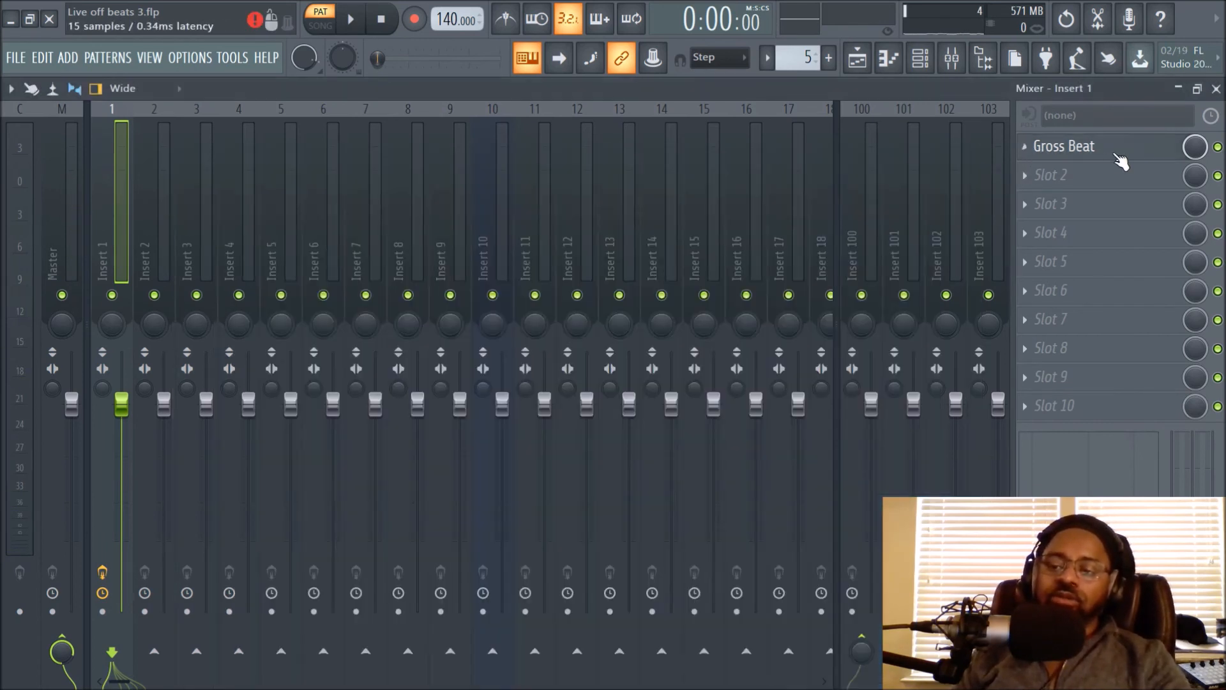
{"action": "left_click", "coordinate": [1051, 185]}
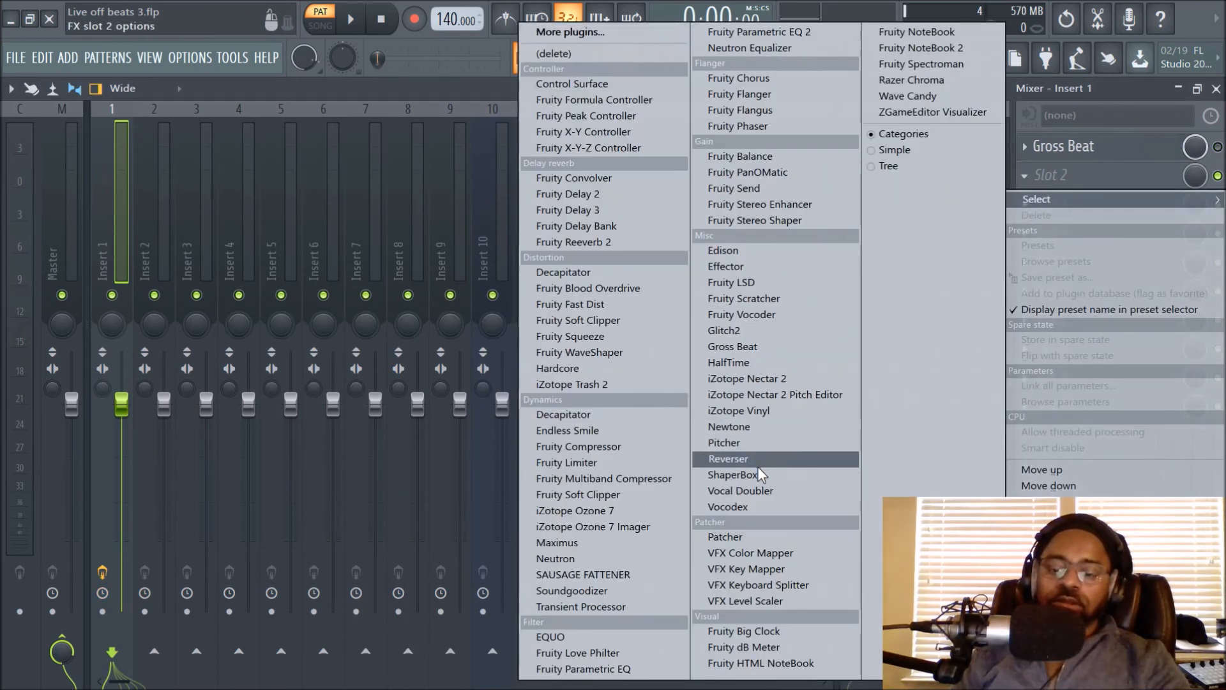
{"action": "left_click", "coordinate": [757, 332]}
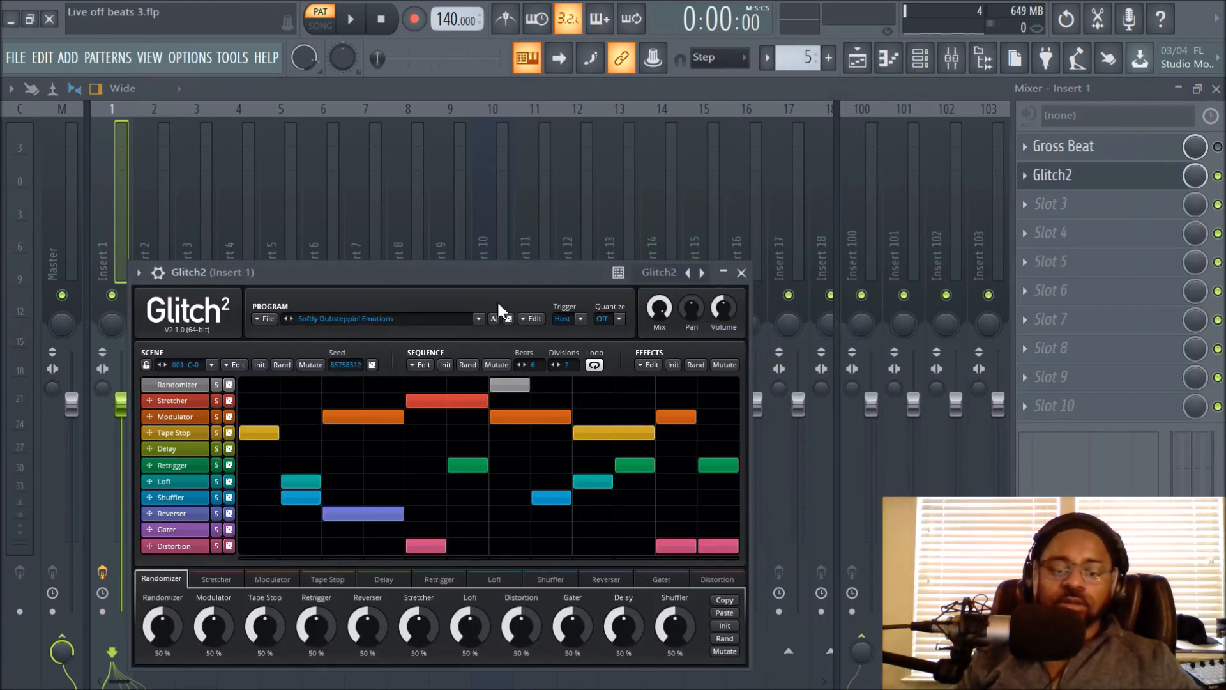
Audition Glitch2 programs on the hi-hats, from Softly Dubsteppin' Emotions through Scientifically Wide-Eyed to Excitedly Rounded Waveform, and close and bypass the effect
{"action": "key", "text": "space"}
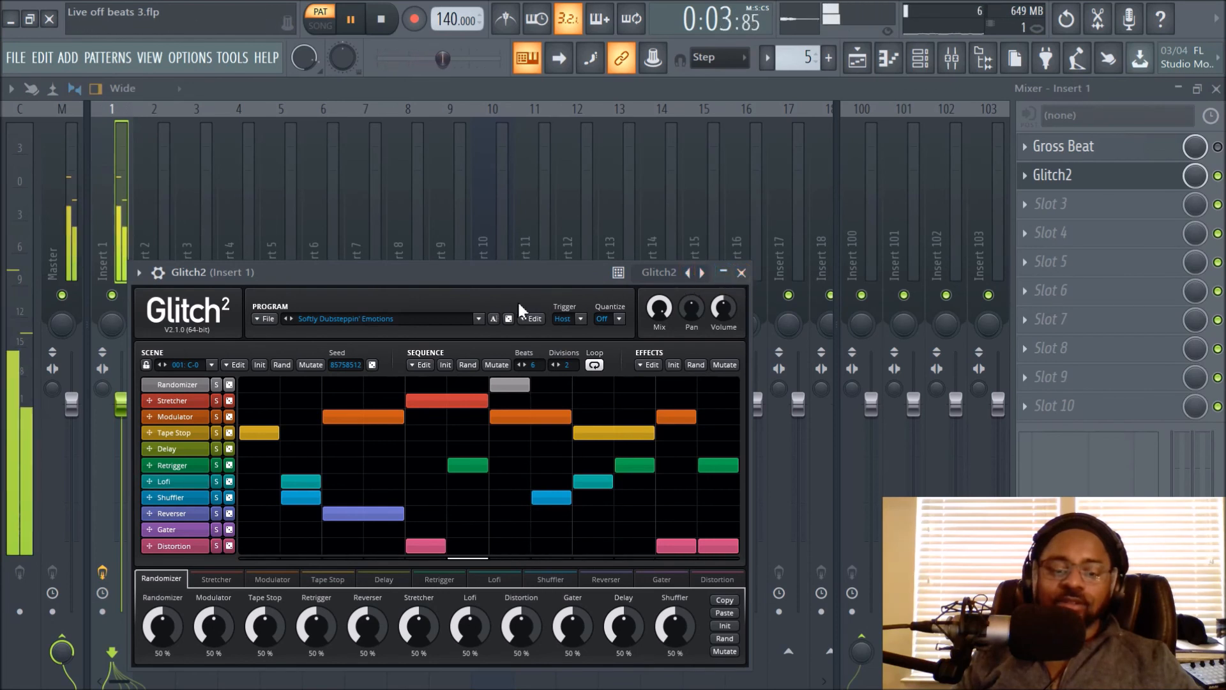
{"action": "left_click", "coordinate": [290, 321]}
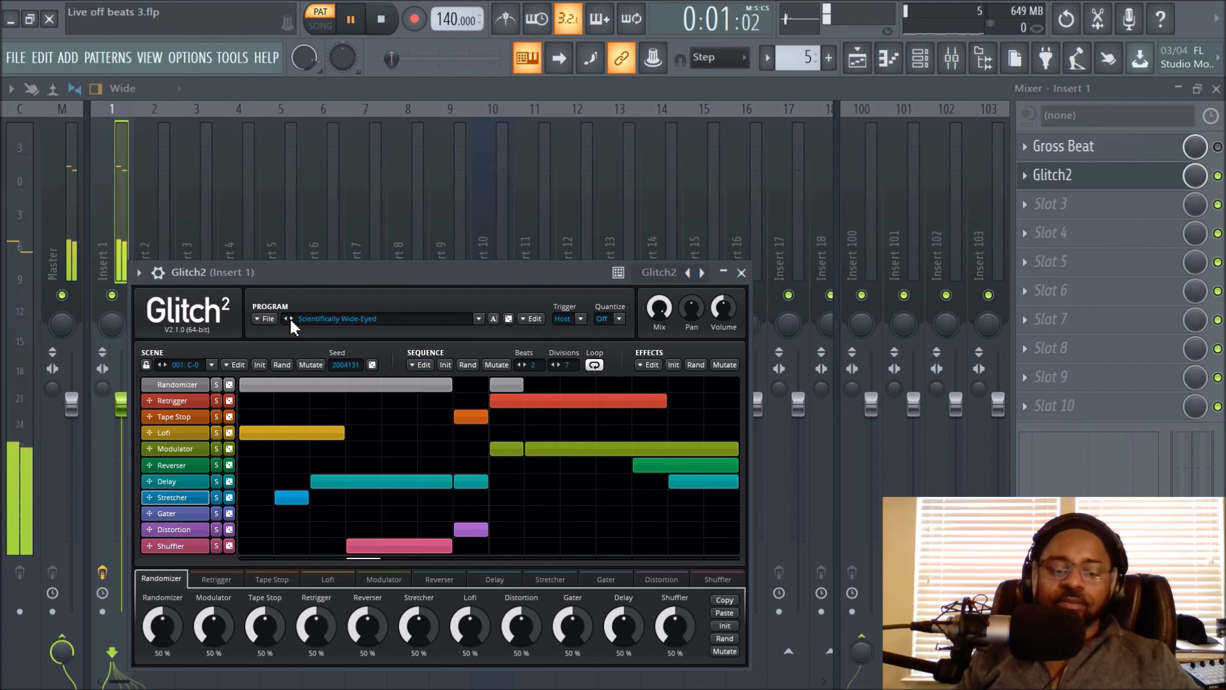
{"action": "left_click", "coordinate": [290, 321]}
{"action": "left_click", "coordinate": [291, 321]}
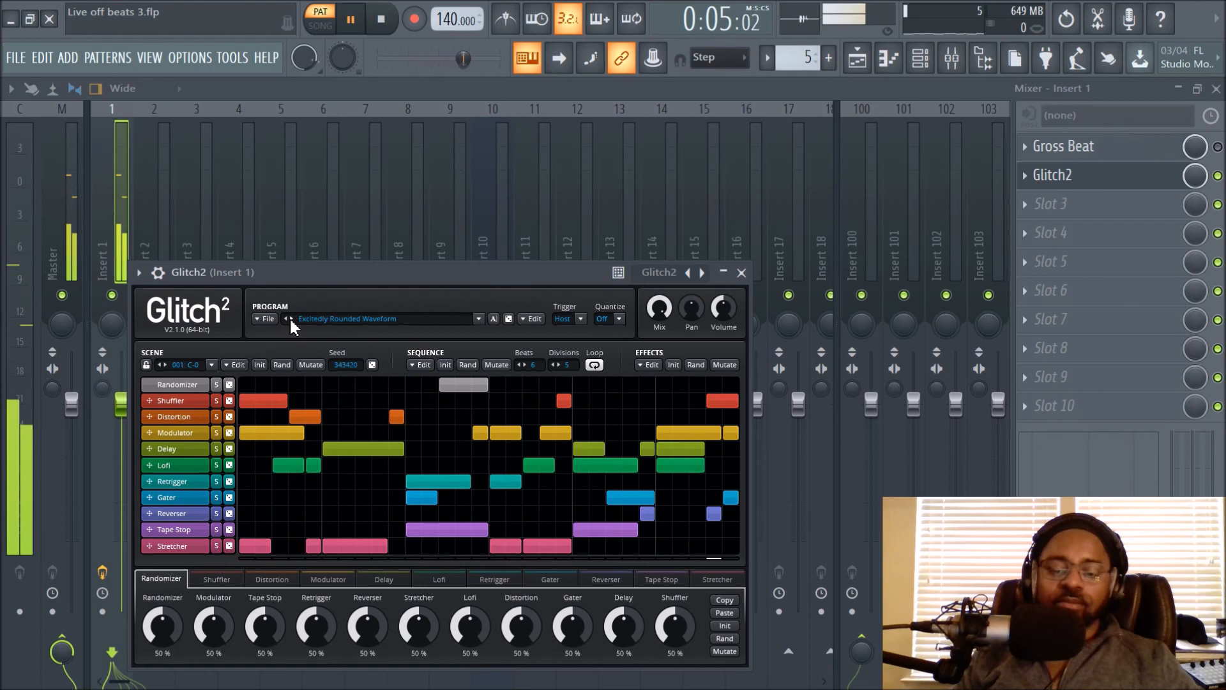
{"action": "key", "text": "space"}
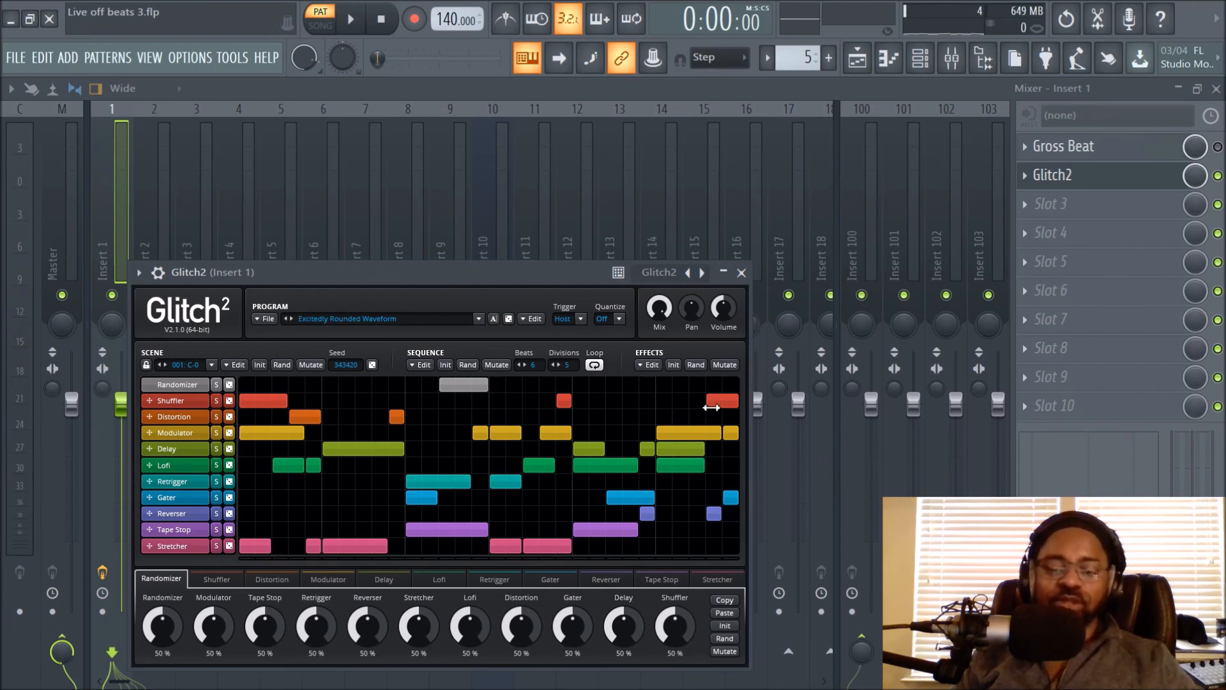
{"action": "left_click", "coordinate": [742, 272]}
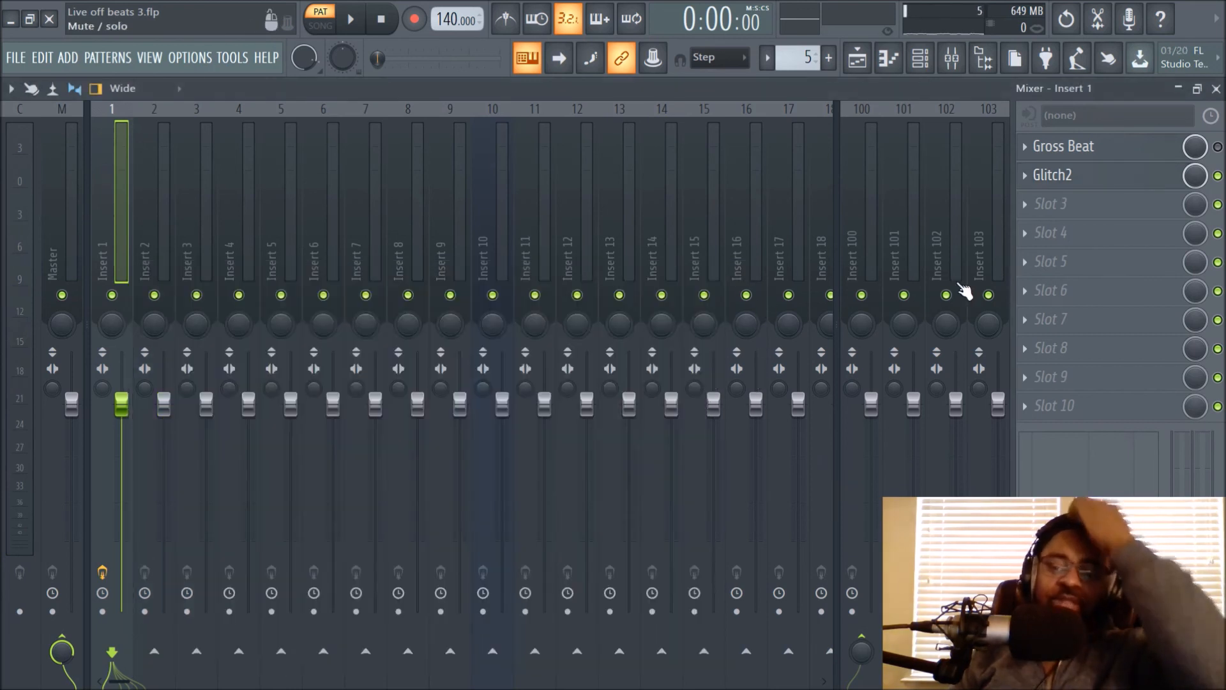
{"action": "left_click", "coordinate": [1218, 176]}
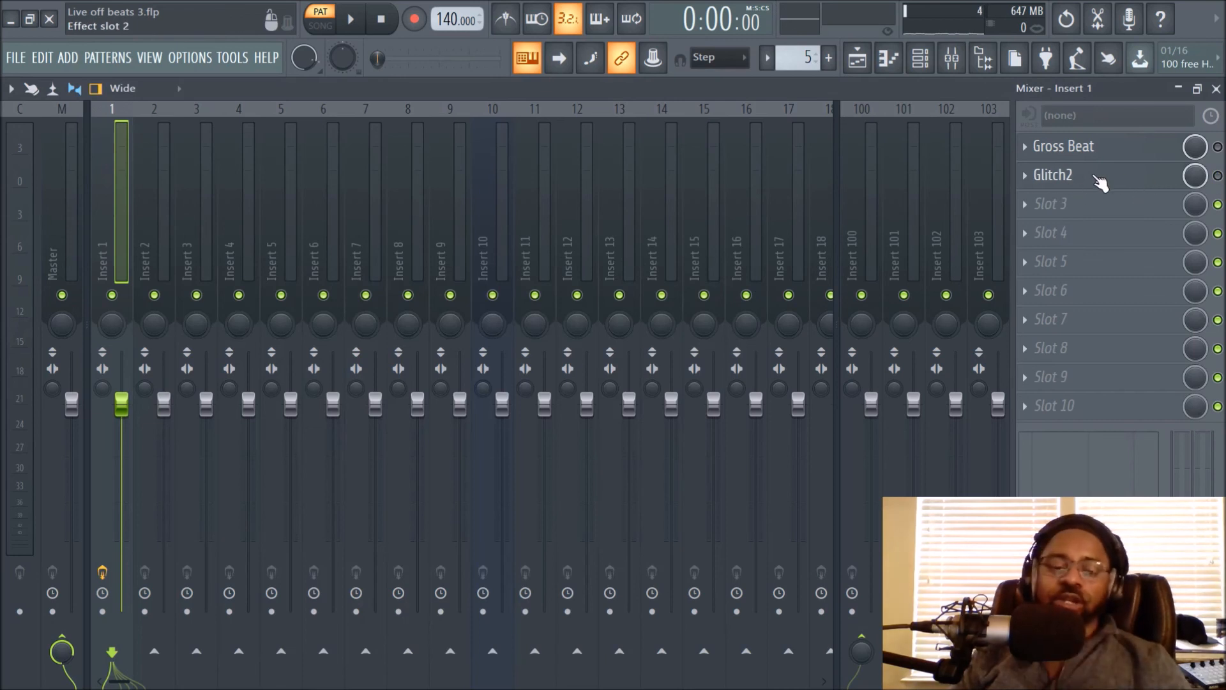
Open the Playlist arrangement at the empty bars following the You Upset Hi Hat 2 clip on Track 1
{"action": "left_click", "coordinate": [852, 74]}
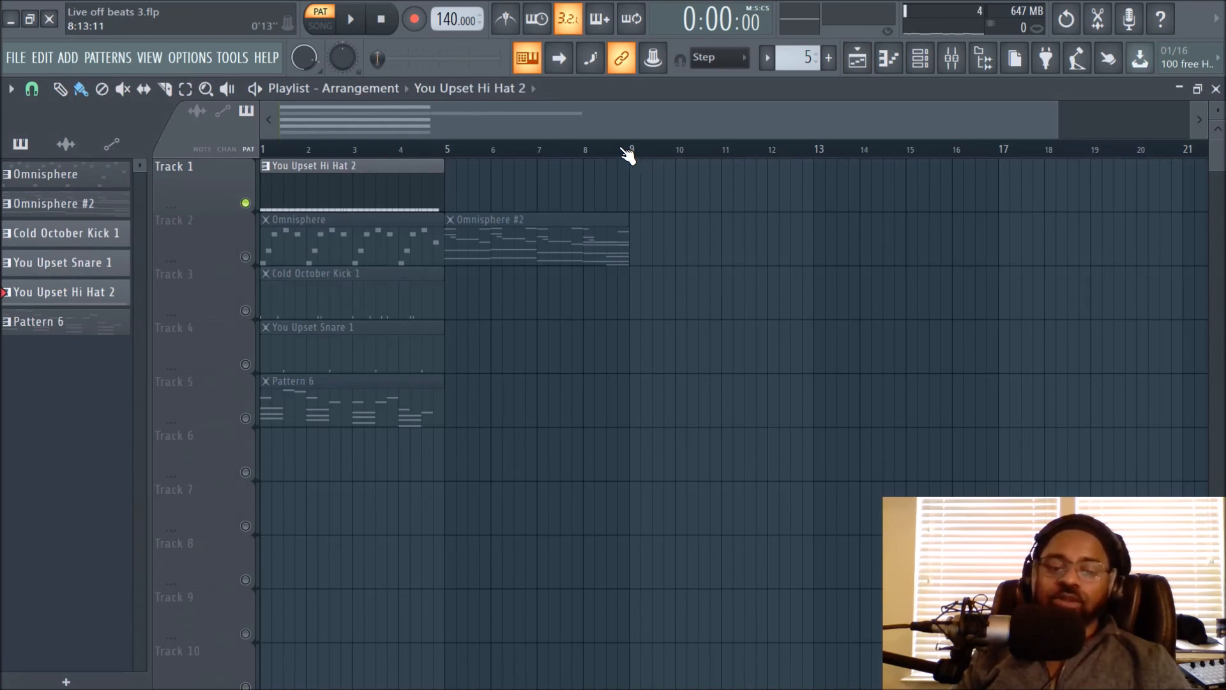
{"action": "scroll", "coordinate": [628, 155], "scroll_direction": "down", "scroll_amount": 2}
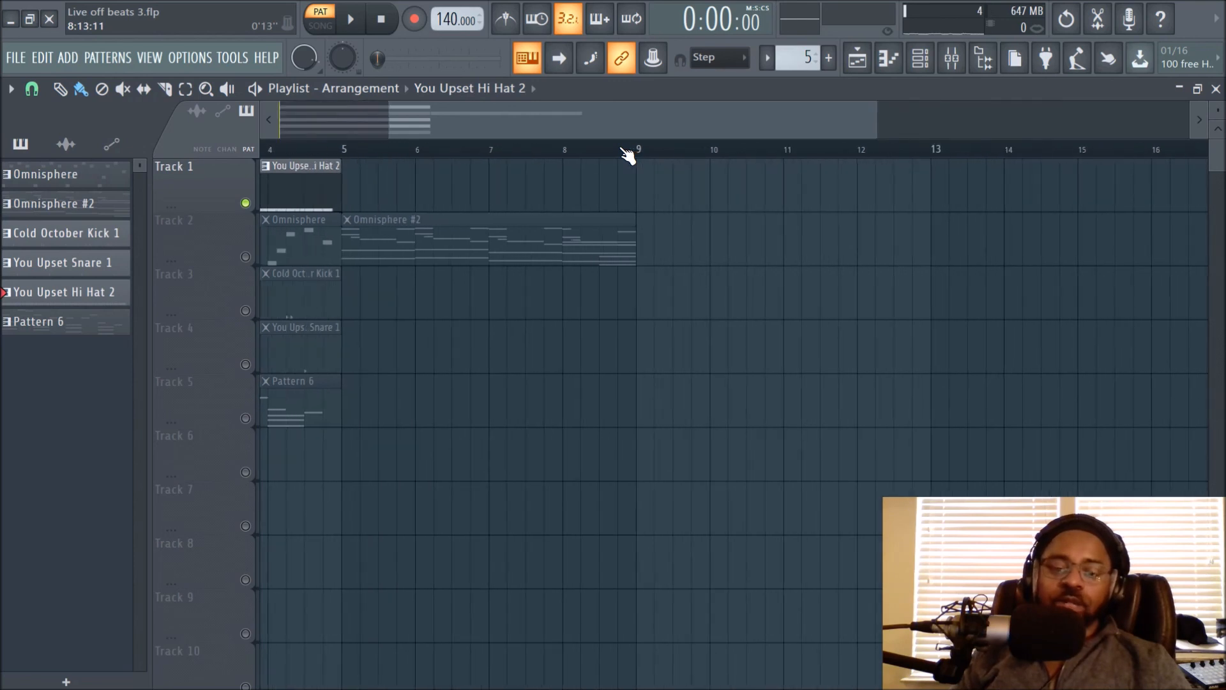